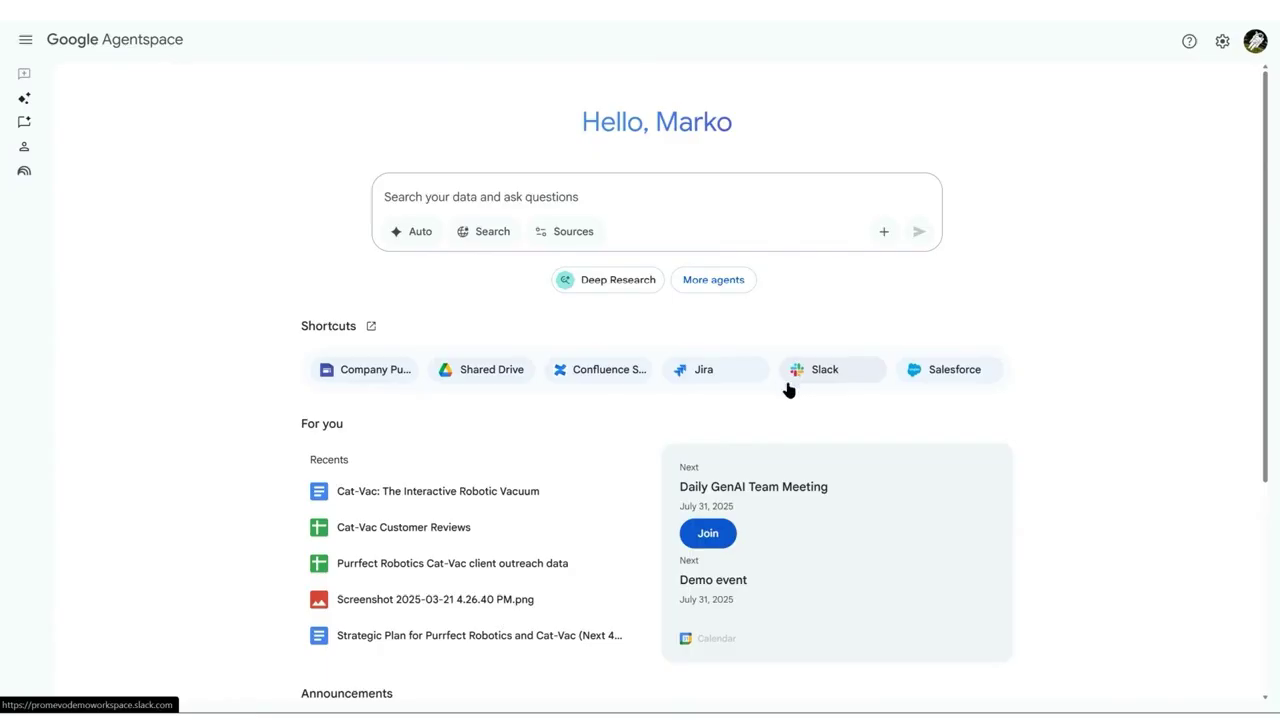
- Scroll down the Agentspace home page to the Announcements section
scroll(768, 411, down, 3)
scroll(760, 415, down, 2)
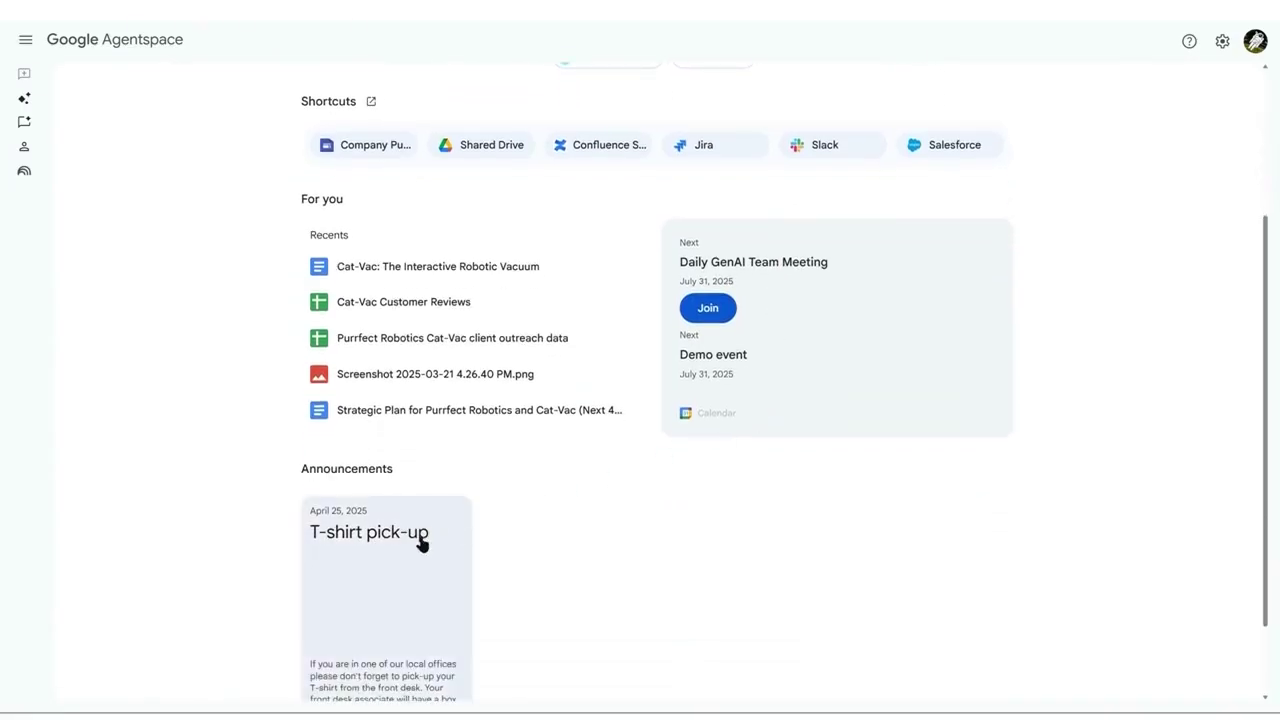
scroll(420, 535, down, 2)
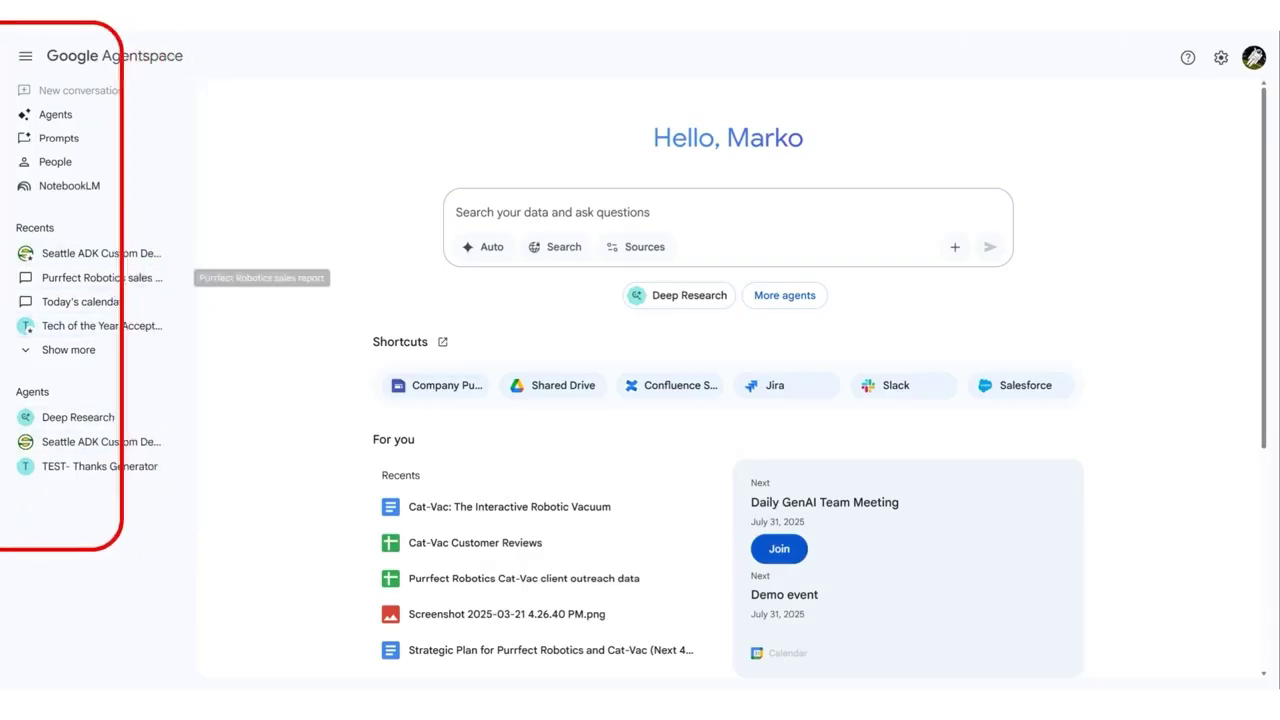
- Shrink the left sidebar back to its icon-only strip
click(25, 56)
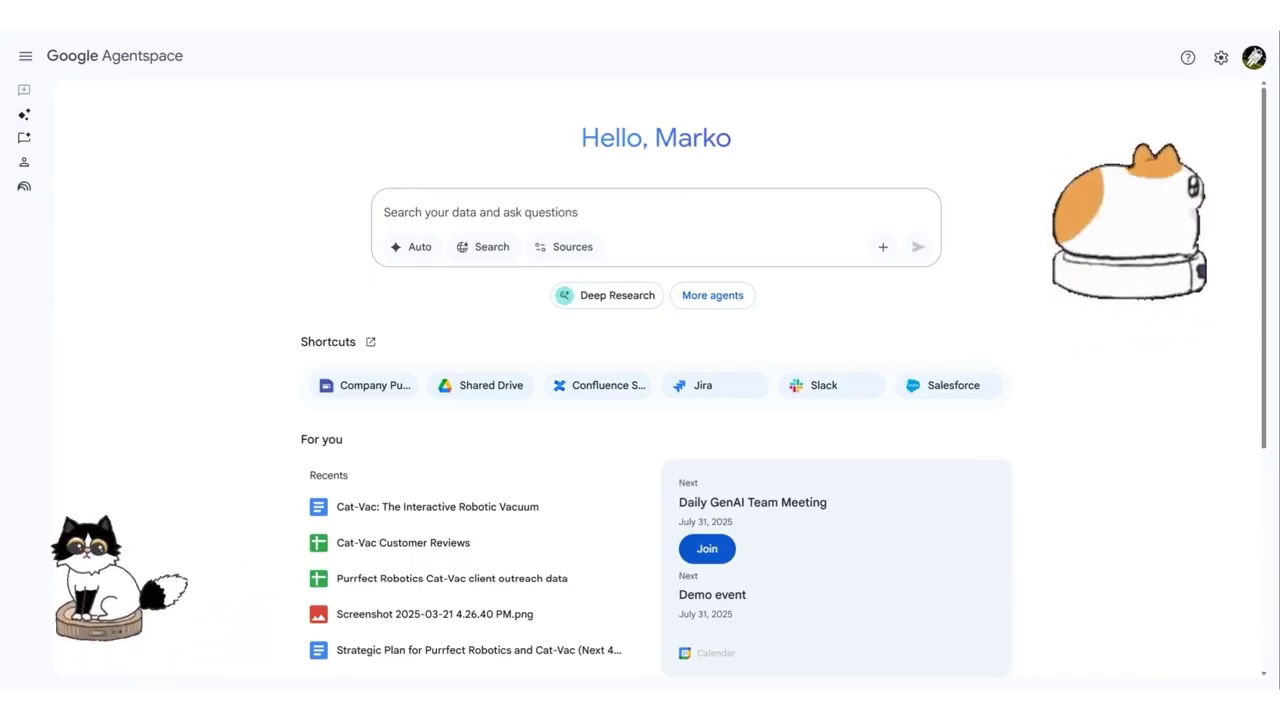
- Ask 'Do I have any messages regarding vacuum issues in the past 2 weeks?'
click(408, 217)
text(Do I have any messages regarding vacuum issues in the past 2 weeks?)
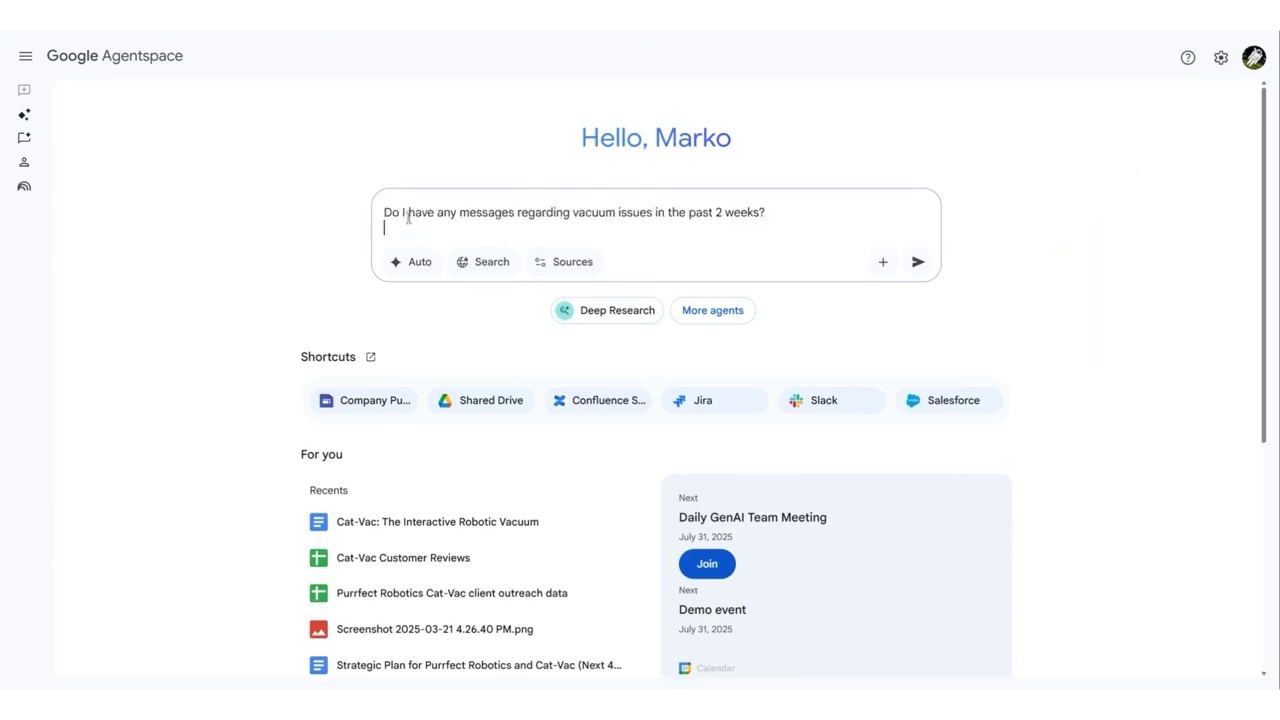
click(918, 263)
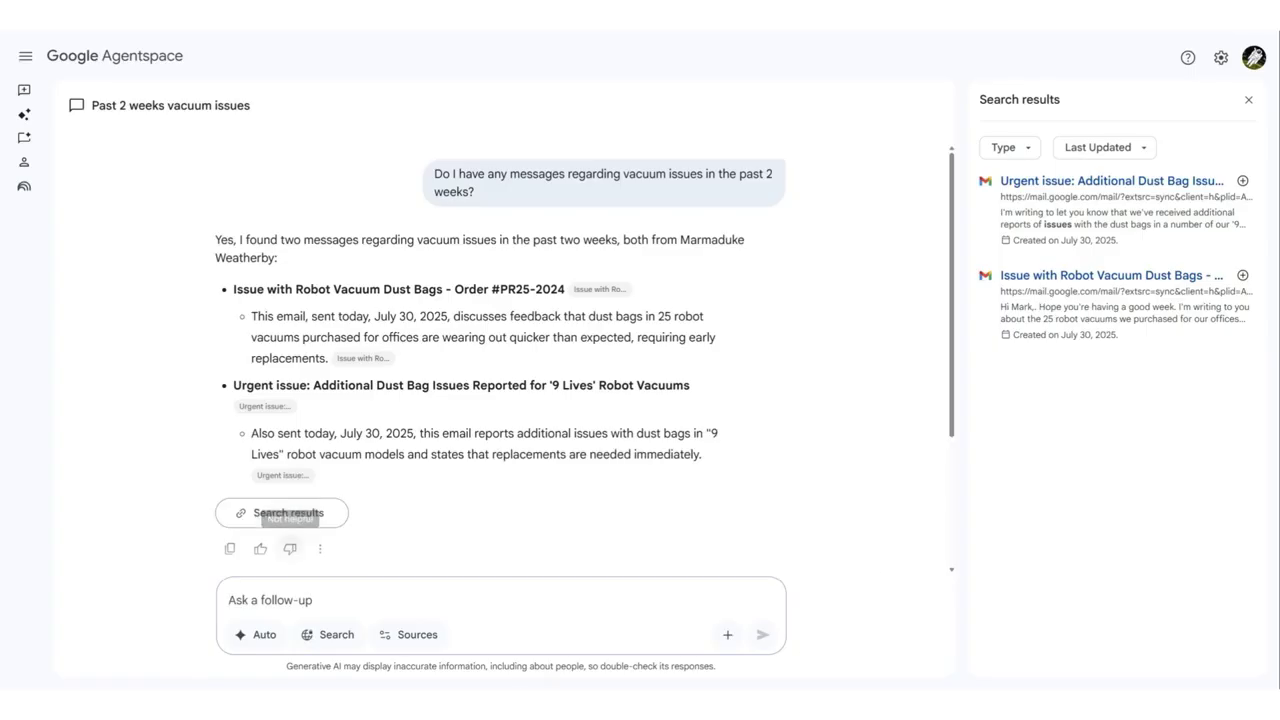
- Ask to extract the first email's message, then copy the returned text
text(Extract the message from the first email?)
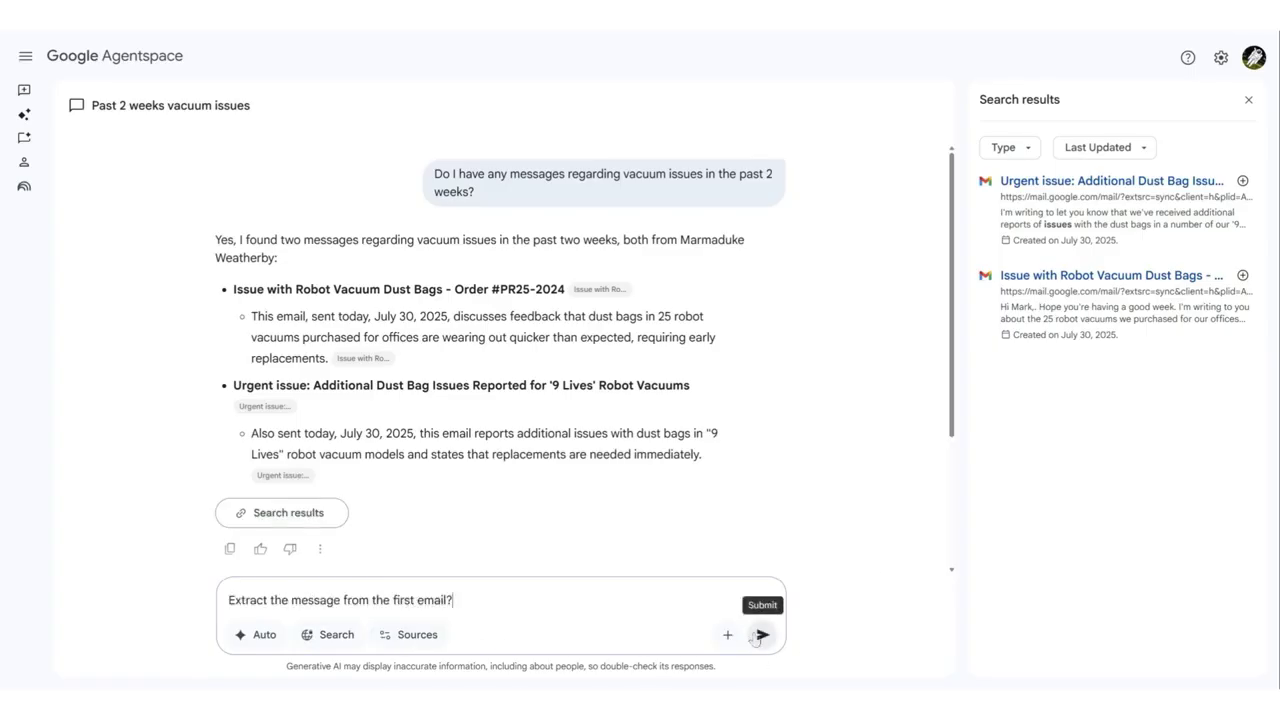
click(762, 634)
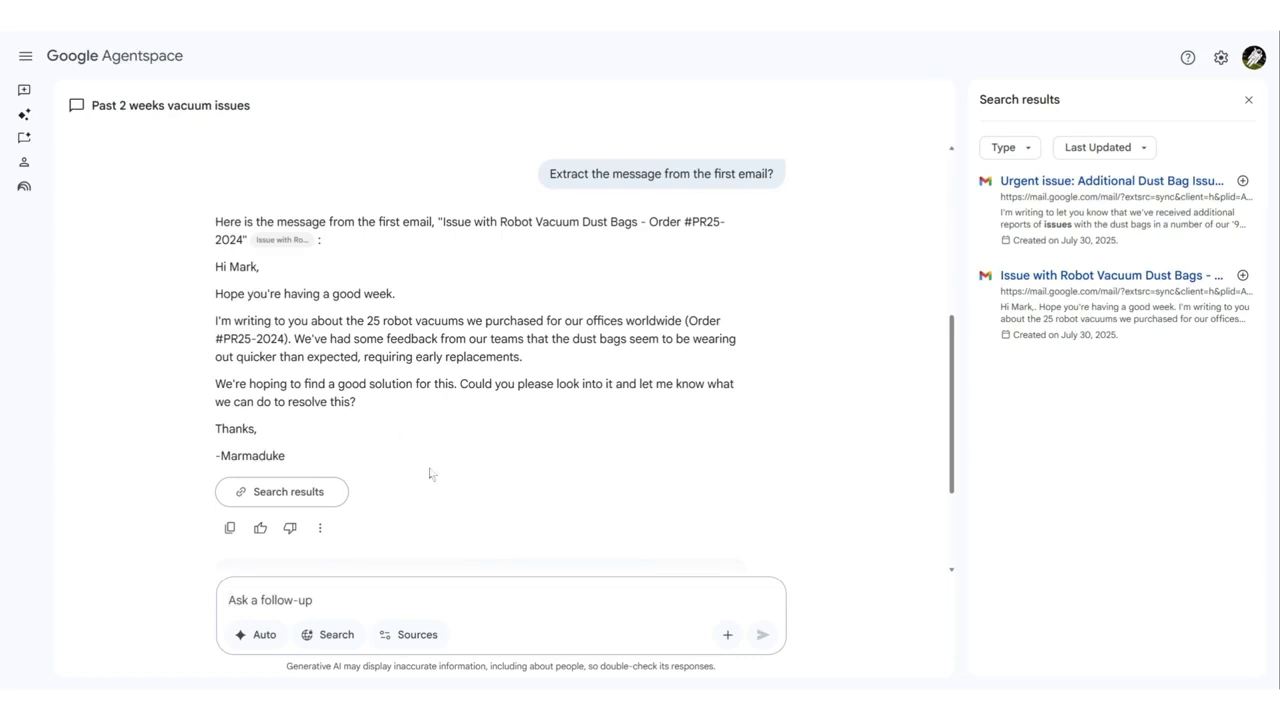
click(230, 528)
- Open the Customer Service Agent and enter 'Reply to this customer' with the pasted email
click(58, 120)
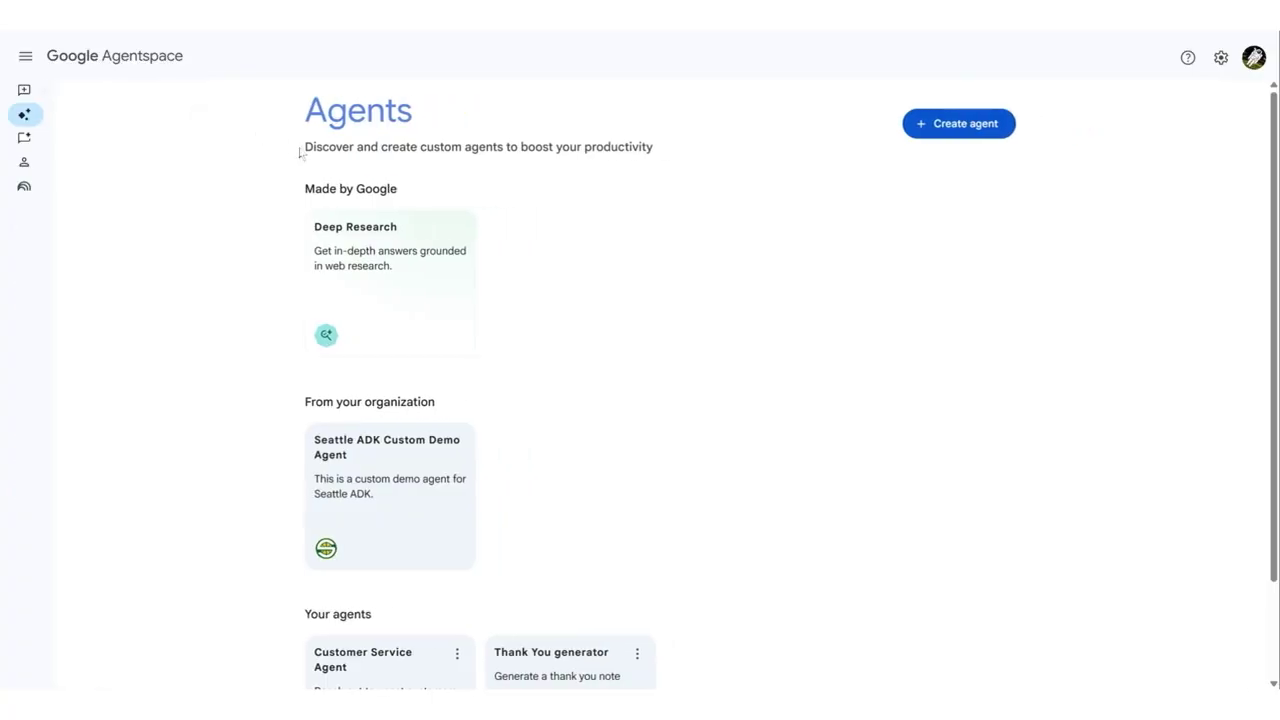
scroll(743, 357, down, 2)
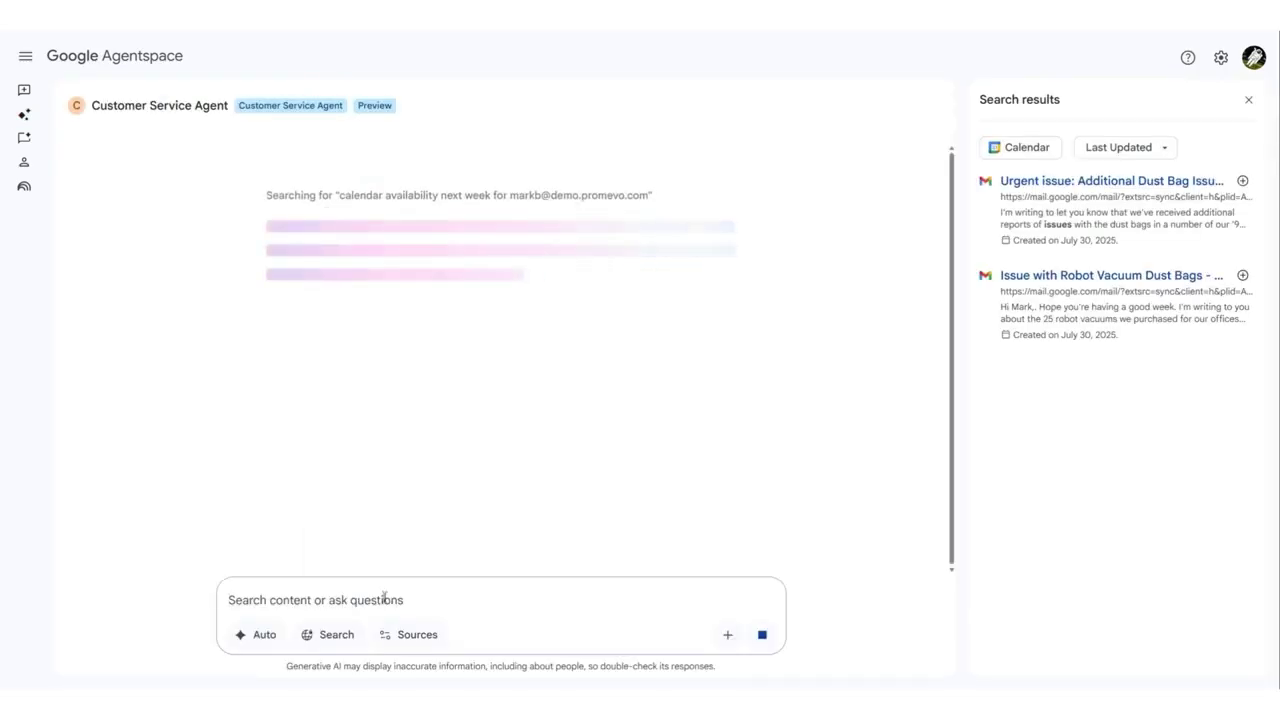
text(Reply)
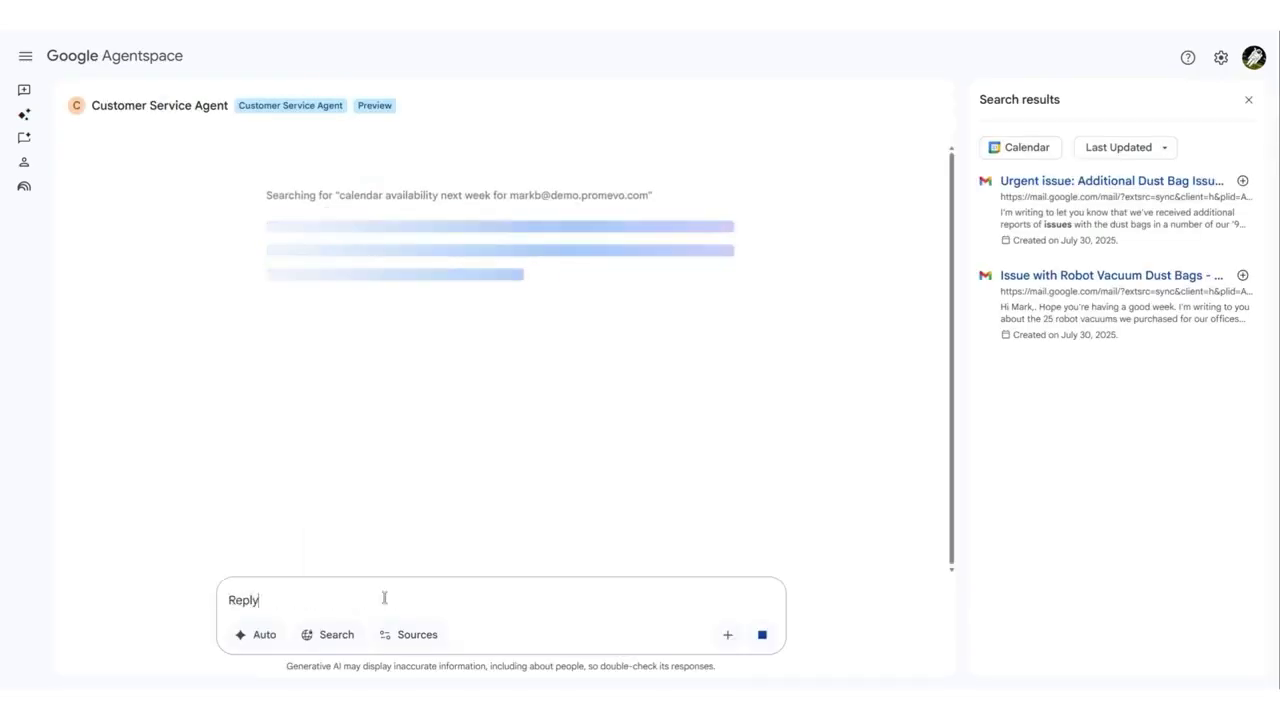
text( to this c)
text(ustomer)
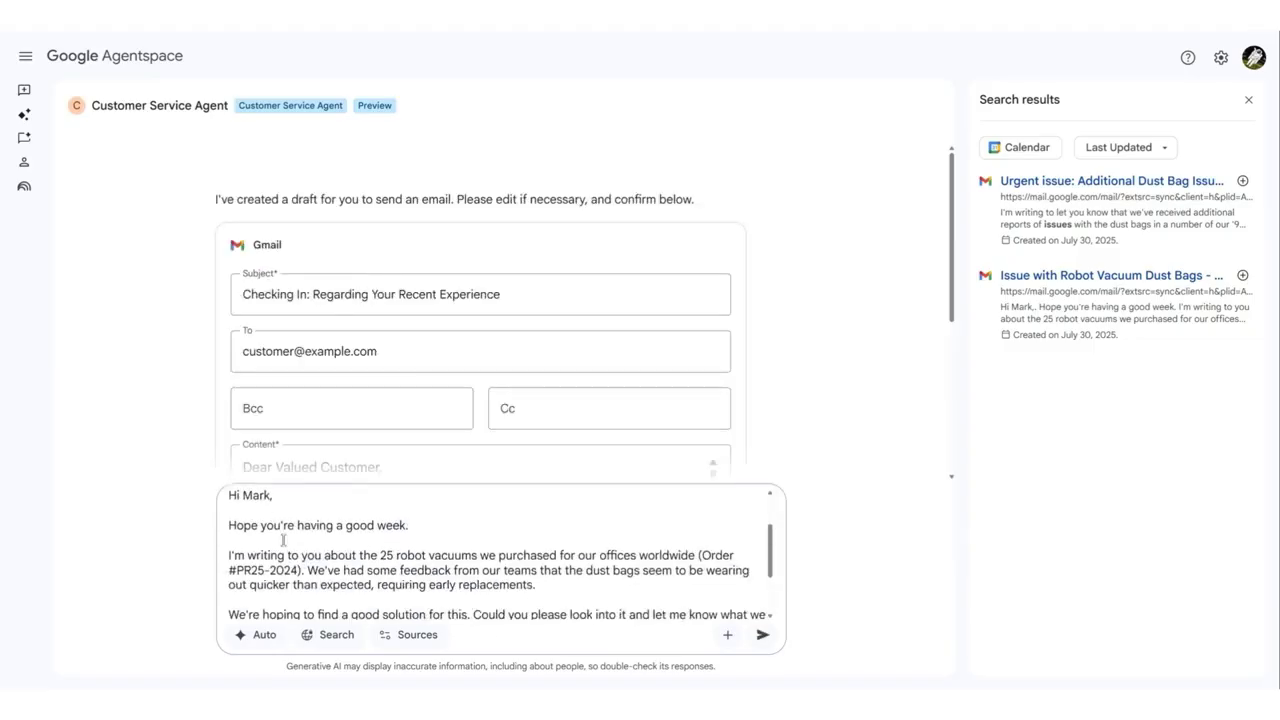
scroll(310, 545, down, 3)
scroll(349, 572, down, 3)
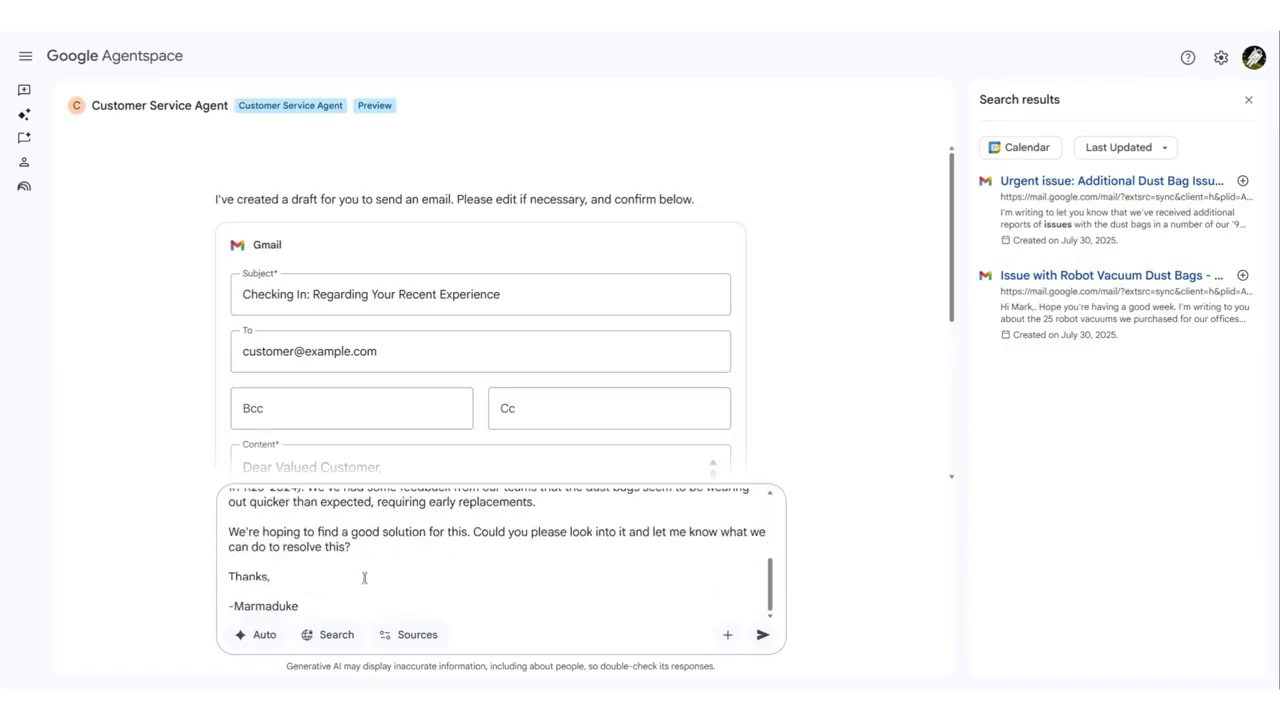
- Submit the reply request and review the draft's recipient address and content
click(763, 634)
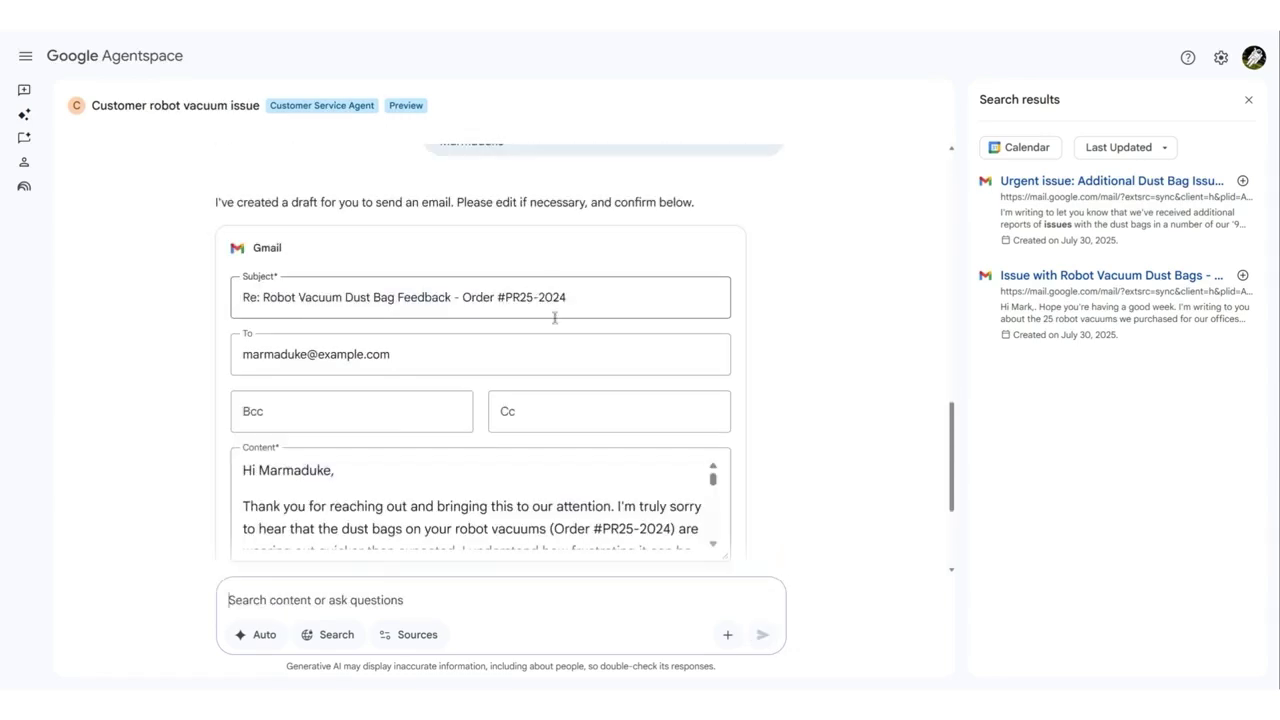
double_click(355, 354)
scroll(382, 357, down, 2)
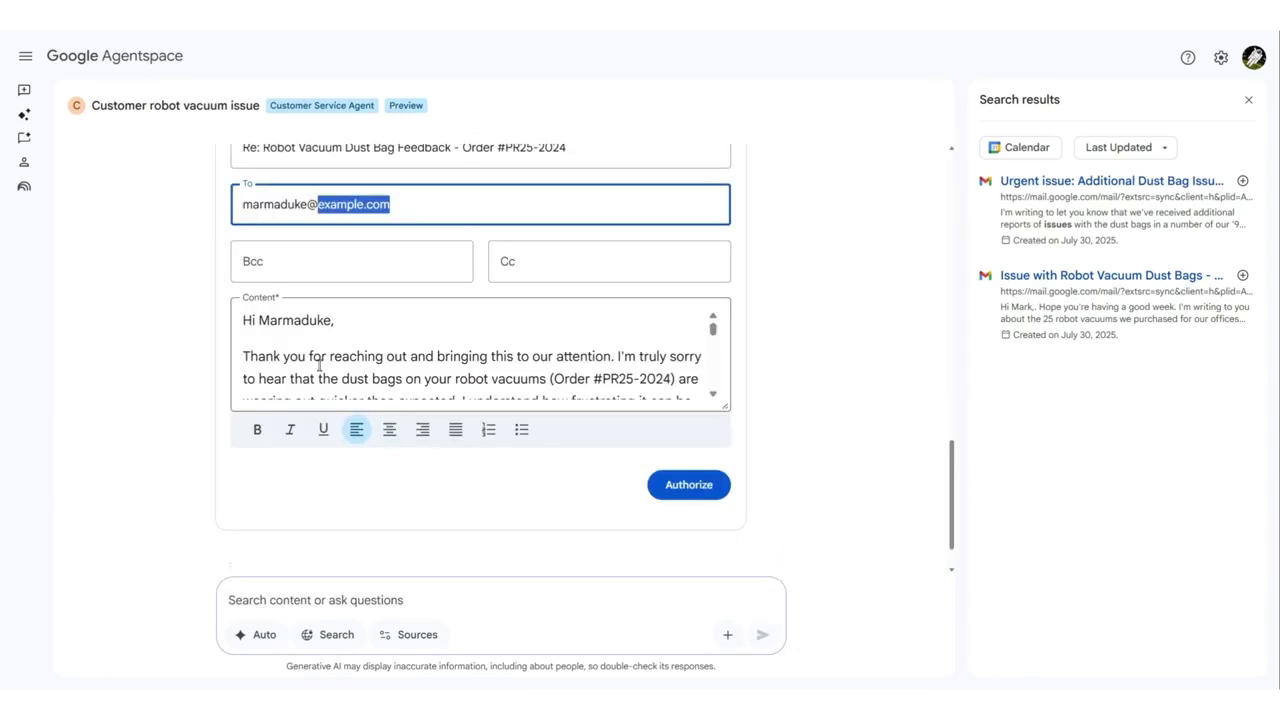
scroll(380, 366, down, 5)
scroll(431, 368, up, 1)
scroll(431, 368, down, 1)
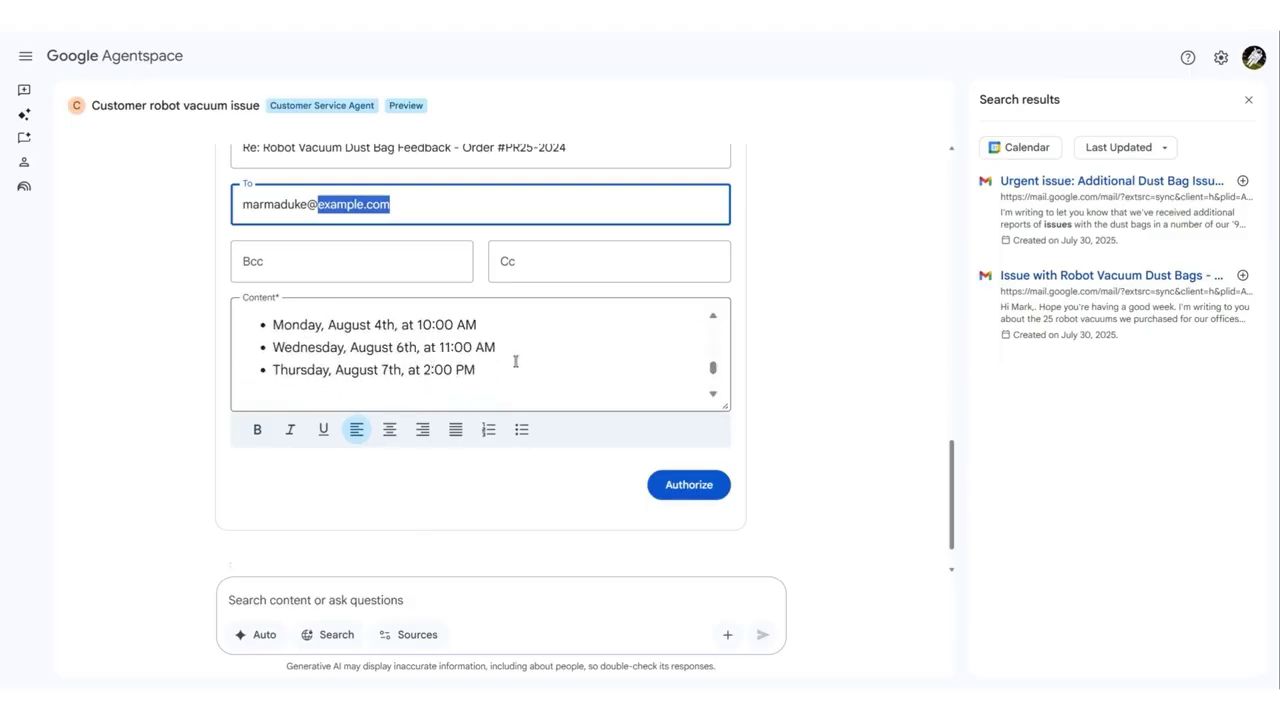
scroll(506, 360, up, 2)
scroll(504, 350, down, 2)
scroll(447, 352, up, 1)
scroll(447, 354, up, 2)
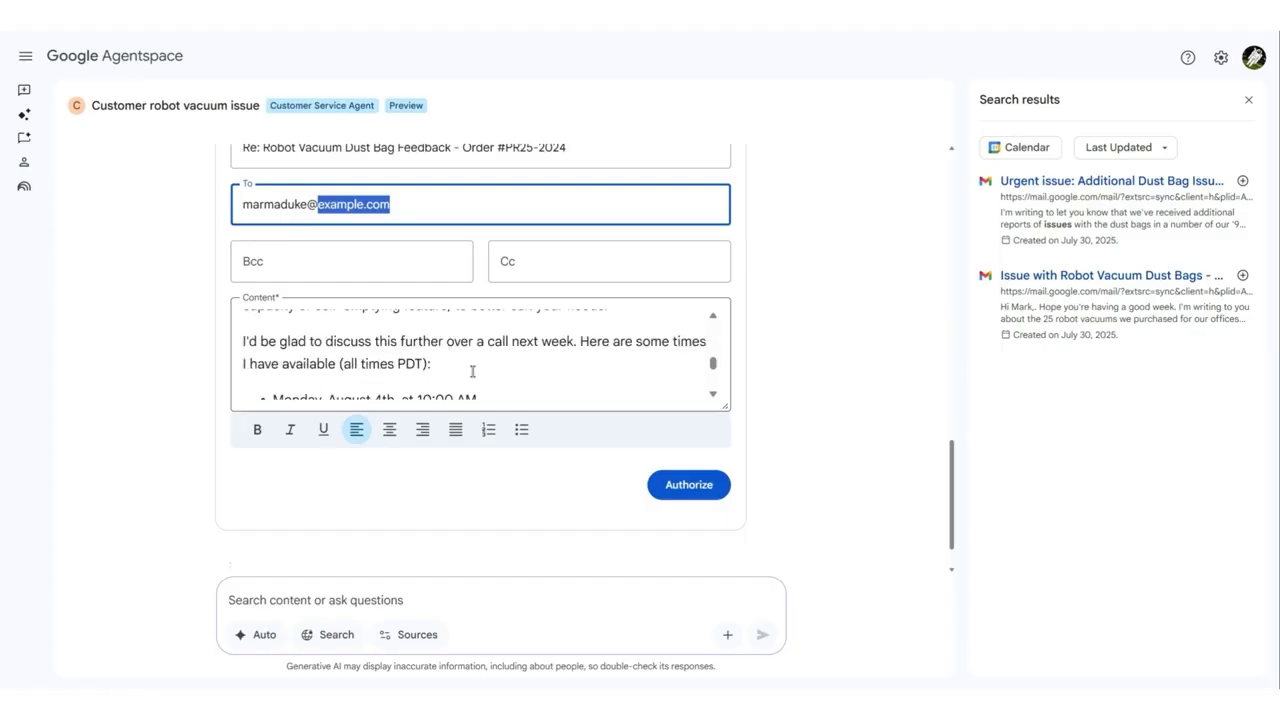
scroll(471, 366, down, 2)
scroll(471, 340, down, 5)
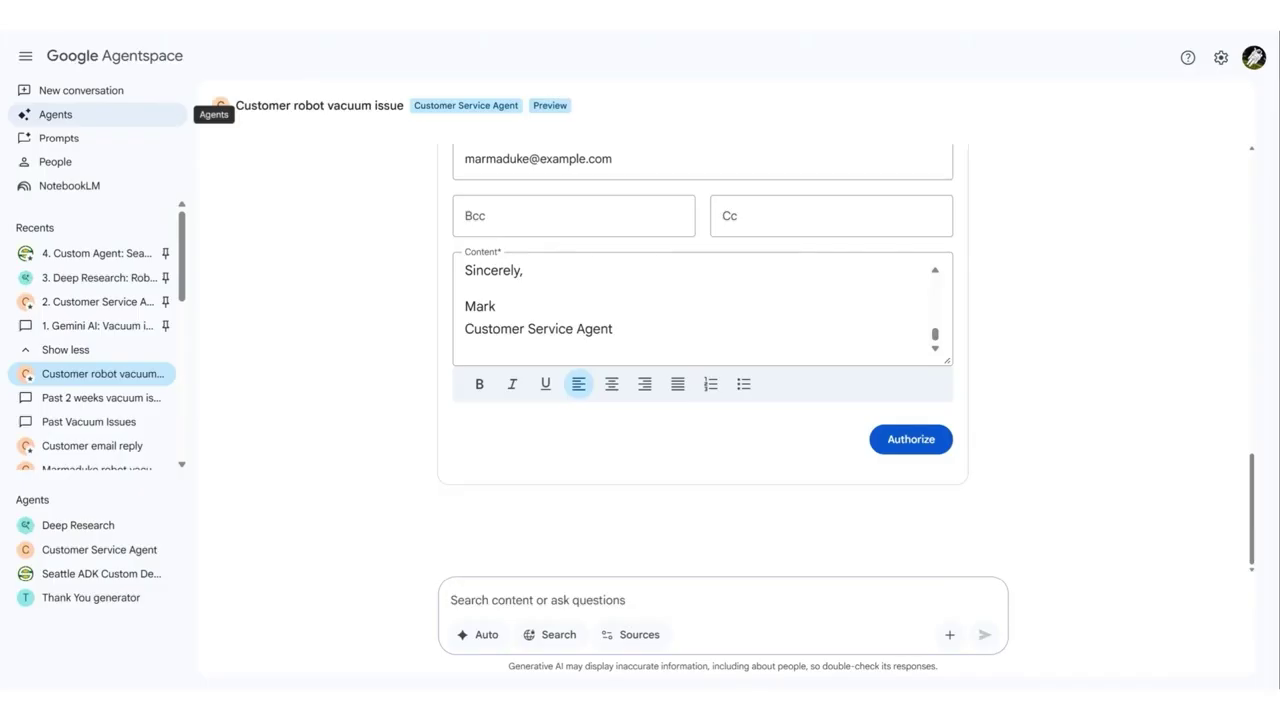
- Open Deep Research from Agents and enter the dust-bag sentiment and pain-points prompt
click(76, 118)
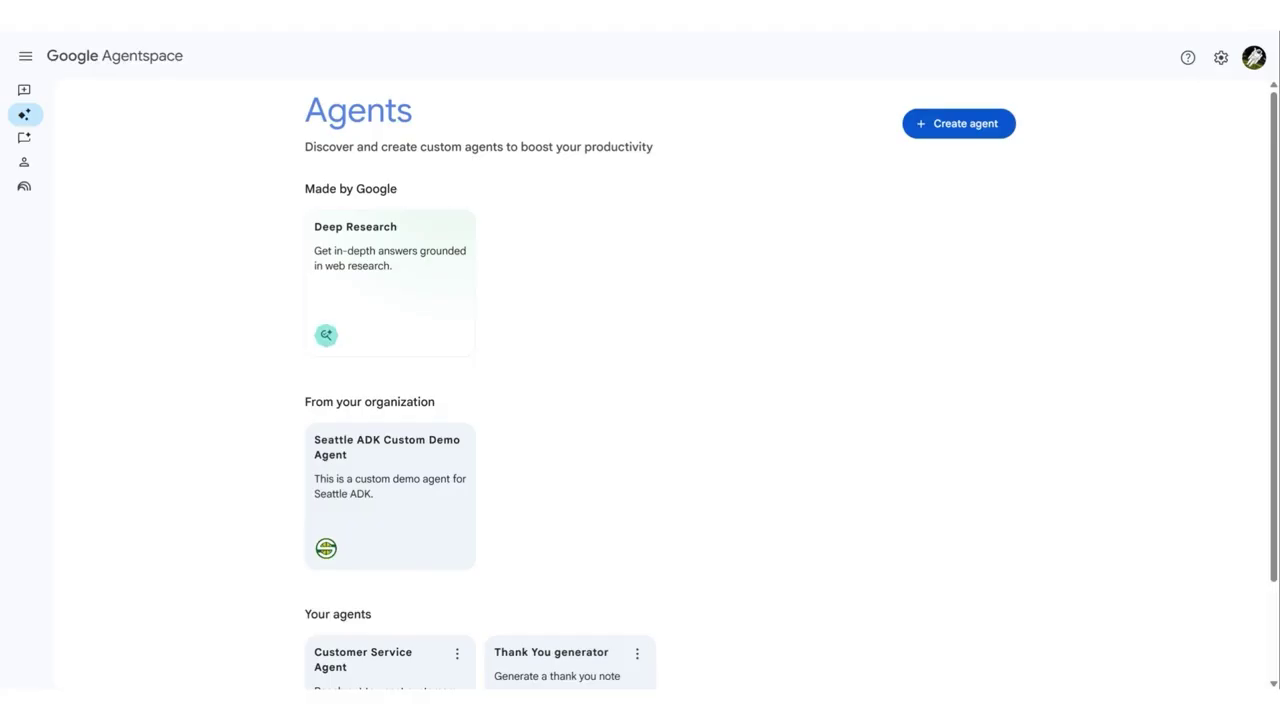
click(337, 280)
text(Analyze customer sentiment and identify common pain points related to 'dust bags' for robot vacuum cleaners from articles, studies, chat forums, social media posts, review sites, etc. Look for mentions of capacity, ease of replacement, durability, allergen filtration, and cost.)
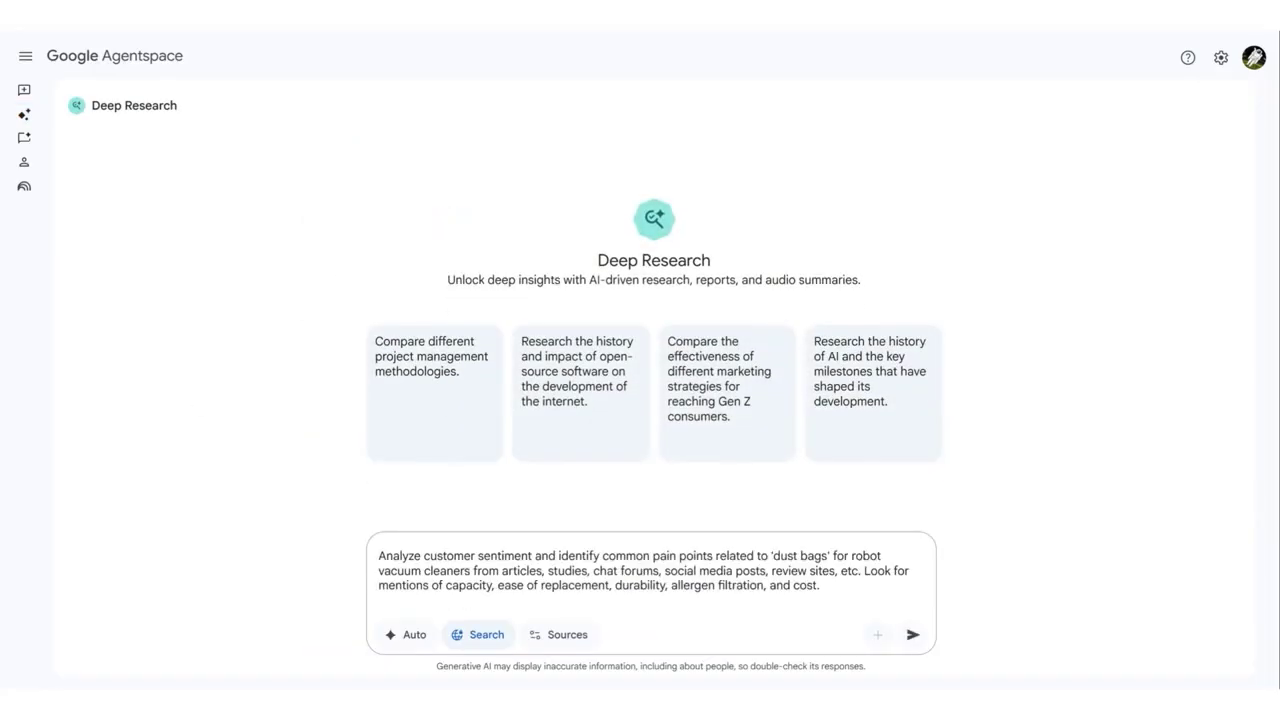
- Submit the dust-bag research prompt and scroll through the generated plan
click(912, 634)
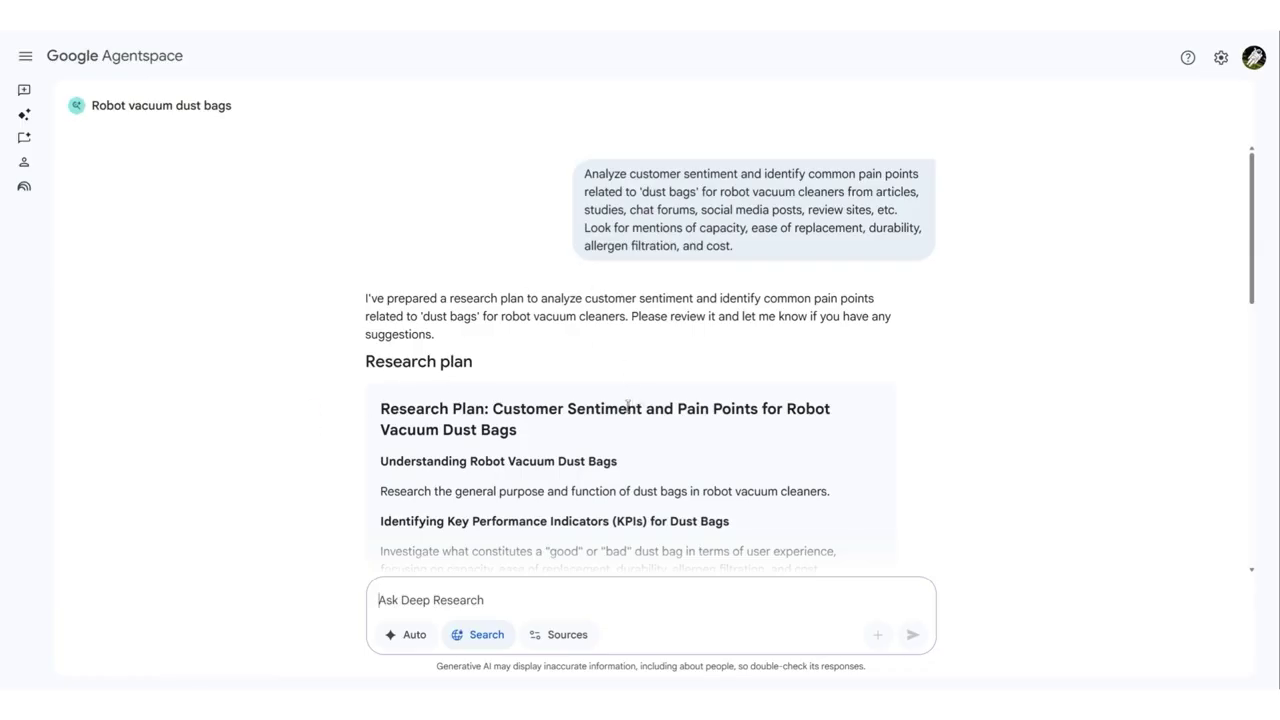
scroll(615, 408, down, 1)
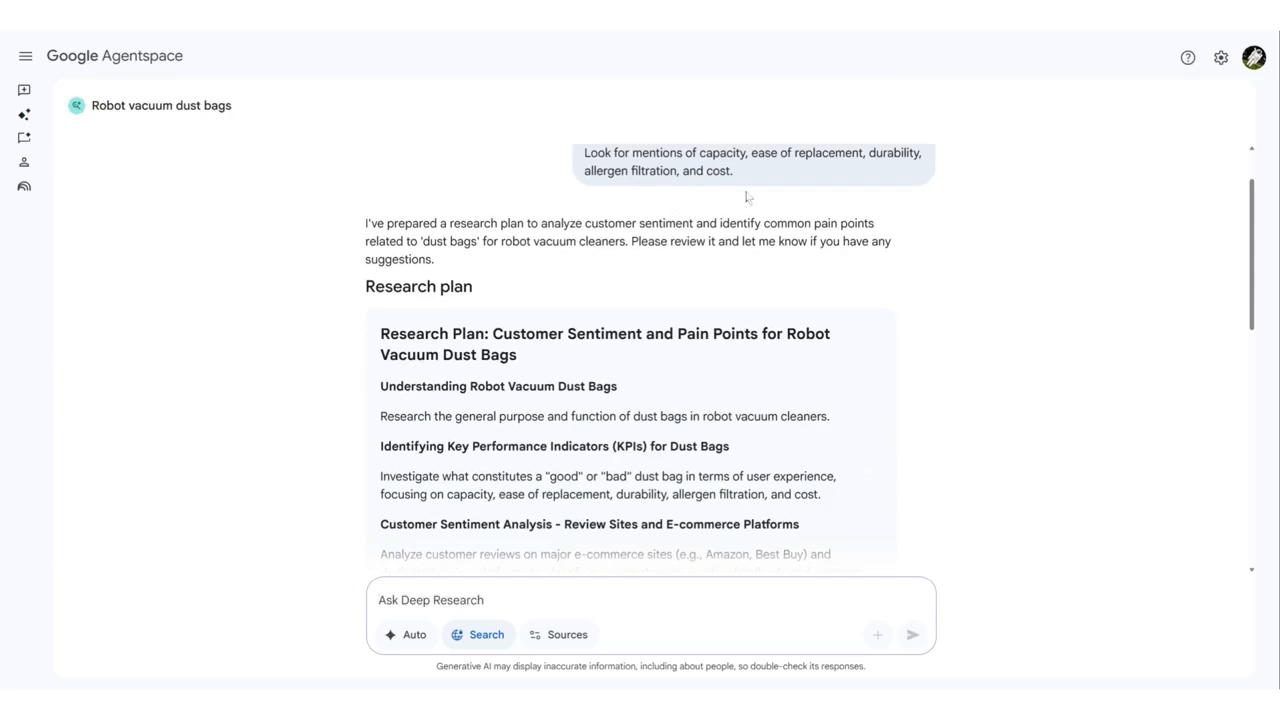
scroll(640, 274, down, 1)
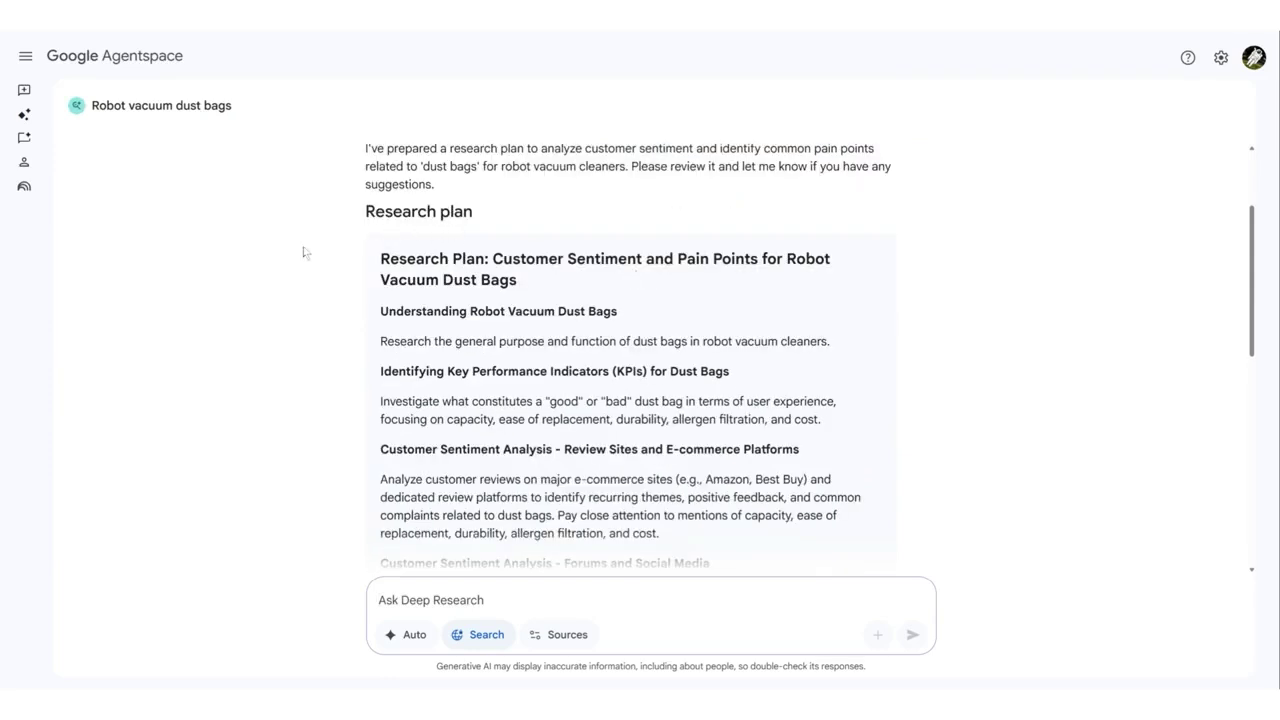
scroll(428, 275, down, 1)
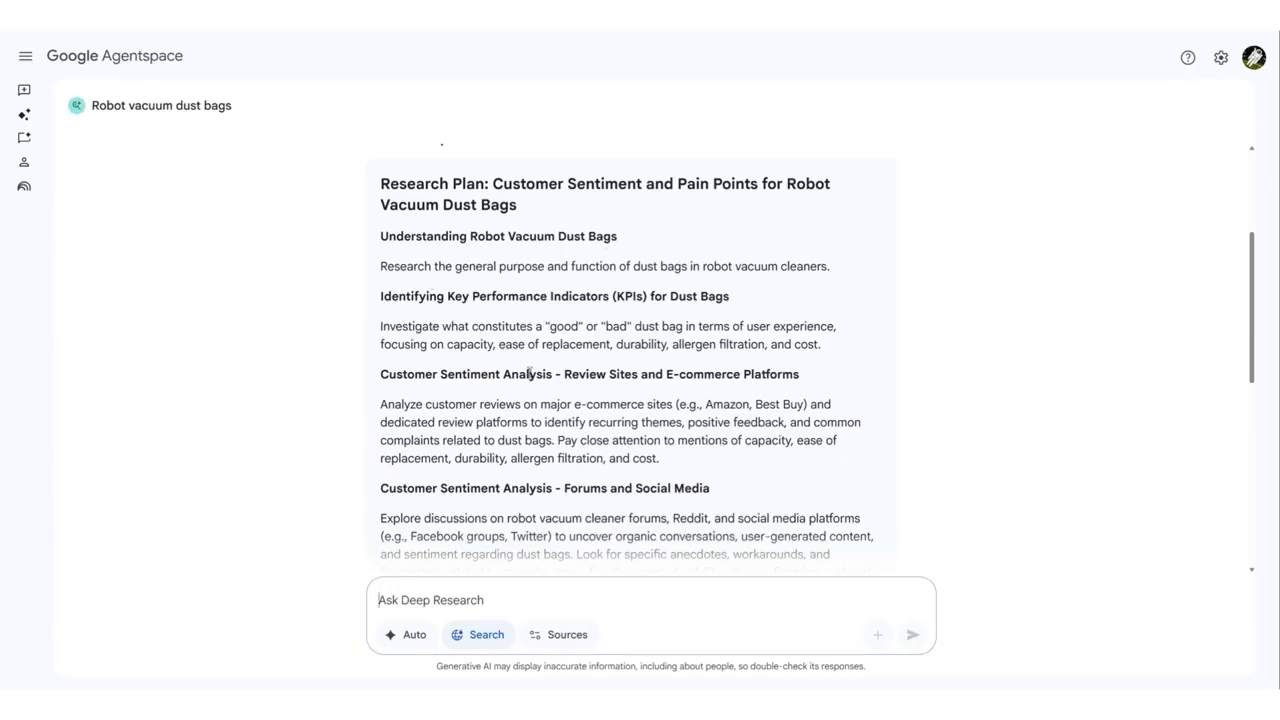
scroll(530, 372, down, 1)
scroll(520, 378, down, 1)
scroll(505, 385, down, 1)
scroll(497, 390, down, 1)
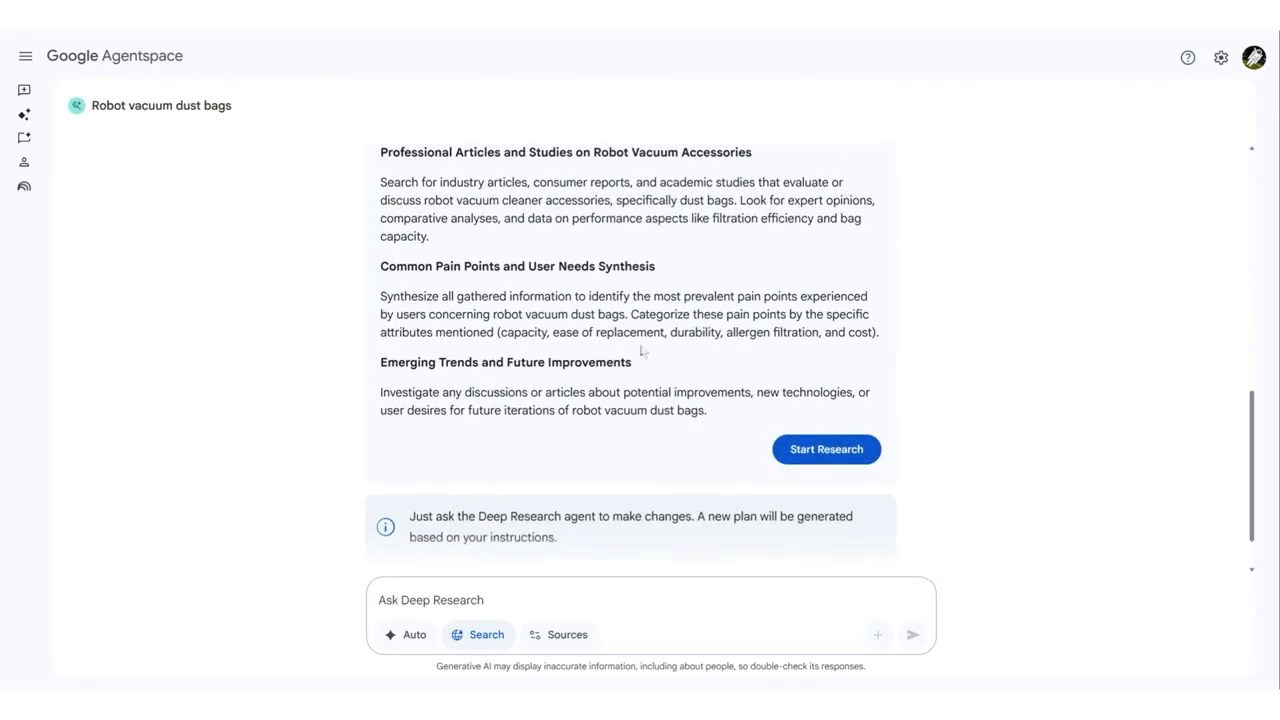
- Start the research and scroll the report to the allergen filtration and cost findings
click(812, 450)
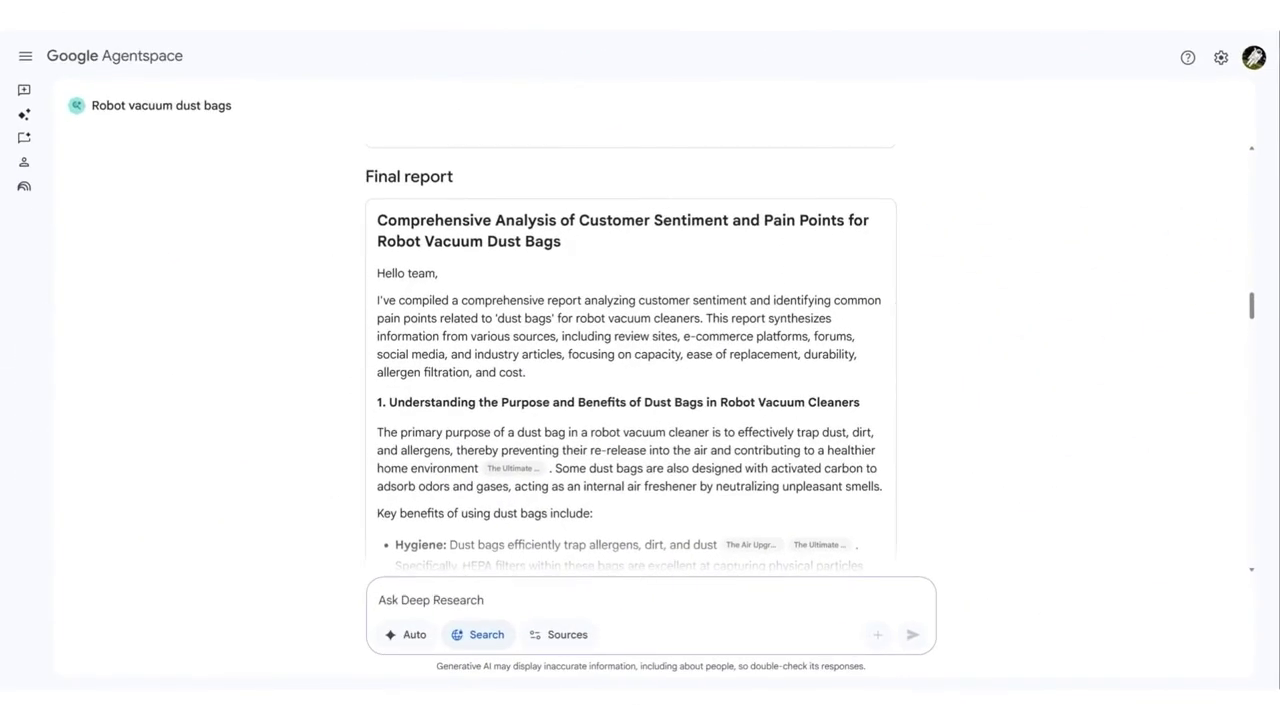
scroll(1075, 377, down, 4)
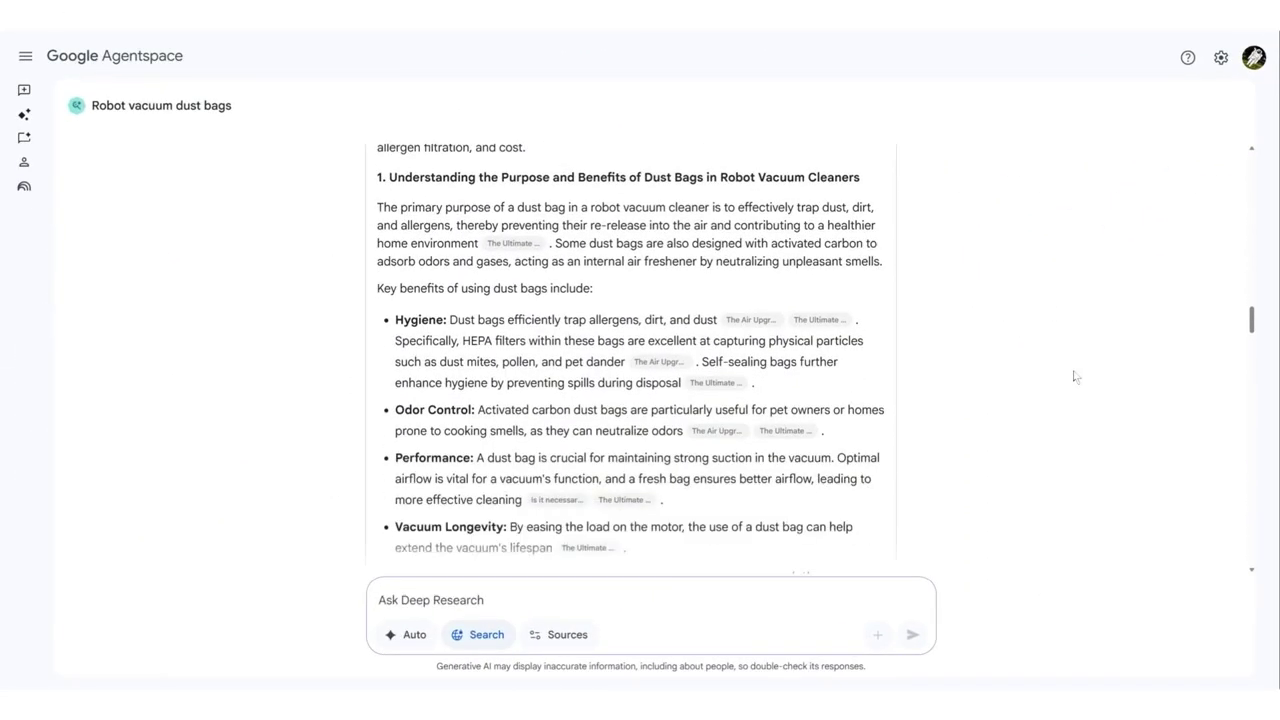
scroll(1075, 377, down, 5)
scroll(1075, 377, down, 3)
scroll(1075, 377, down, 4)
scroll(1075, 377, down, 2)
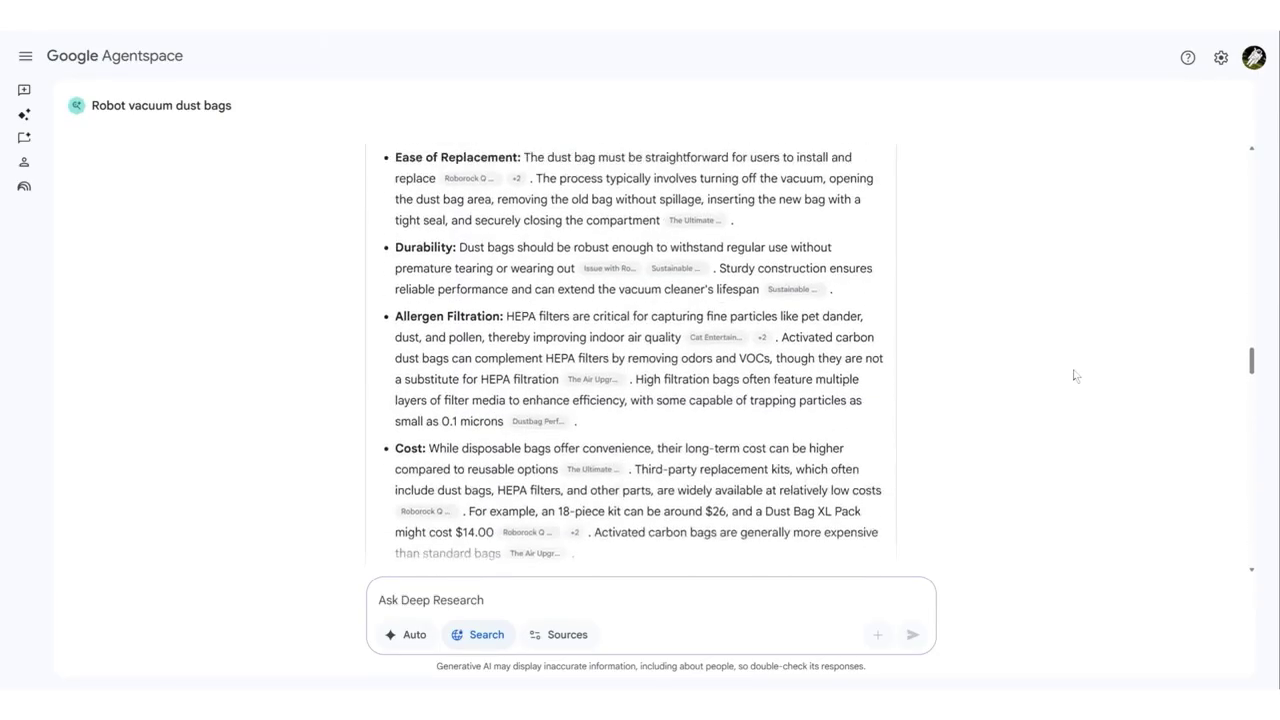
scroll(1075, 376, down, 2)
scroll(1075, 376, down, 2)
scroll(1075, 376, down, 2)
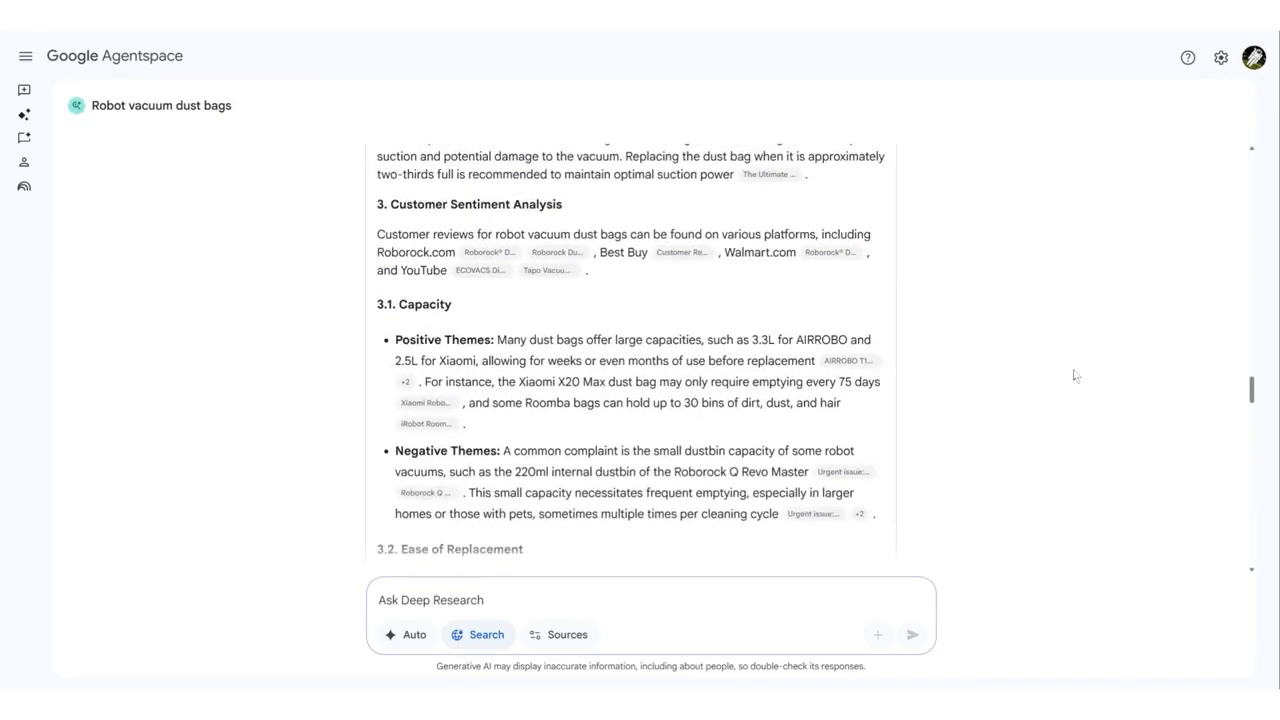
scroll(1075, 376, down, 3)
scroll(1075, 376, down, 1)
scroll(1075, 376, down, 2)
scroll(1075, 376, down, 3)
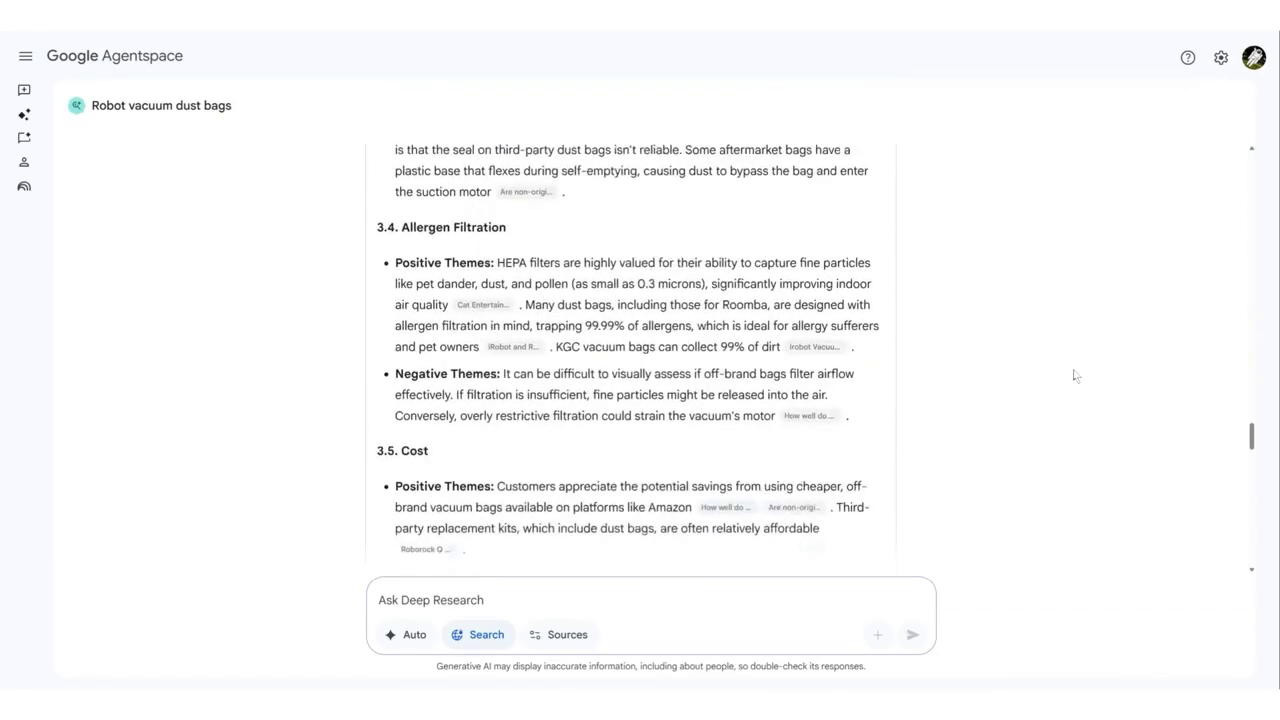
- Ask Deep Research about recurring dust bag replacement-frequency themes and read the answer
text(Are there recurring themes around the frequency of dust bag replacement and customer expectations?)
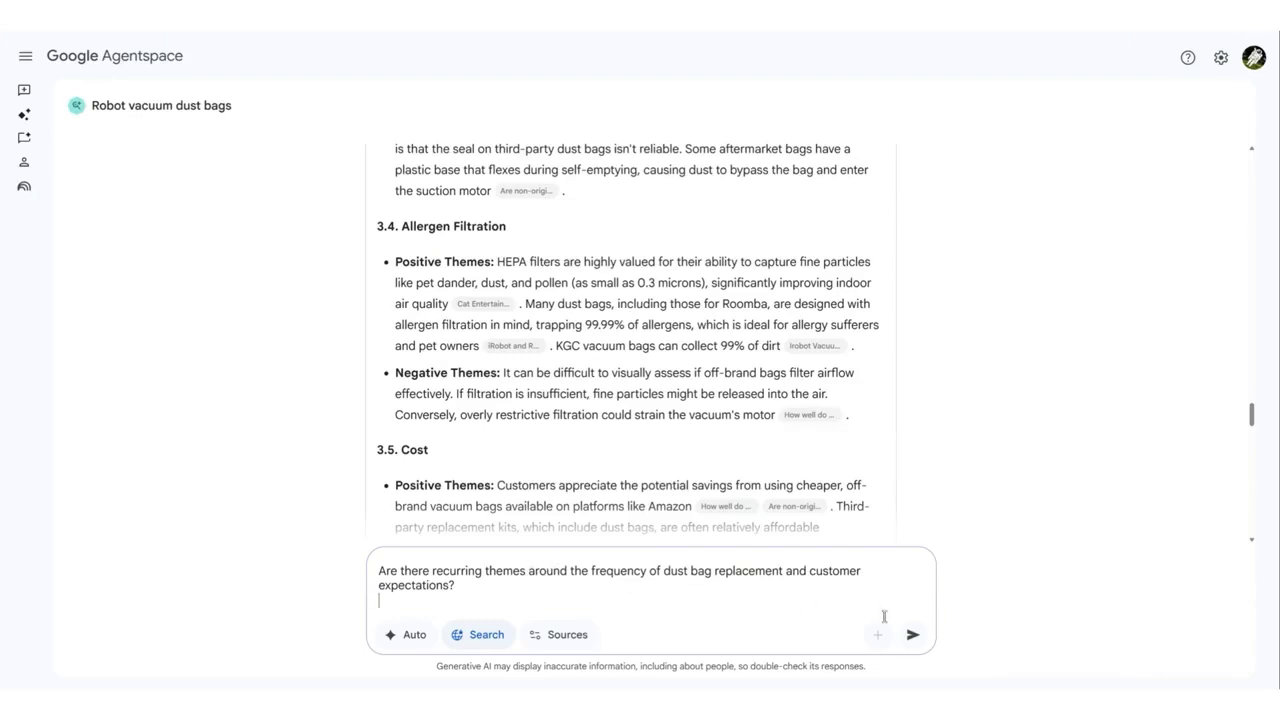
click(909, 635)
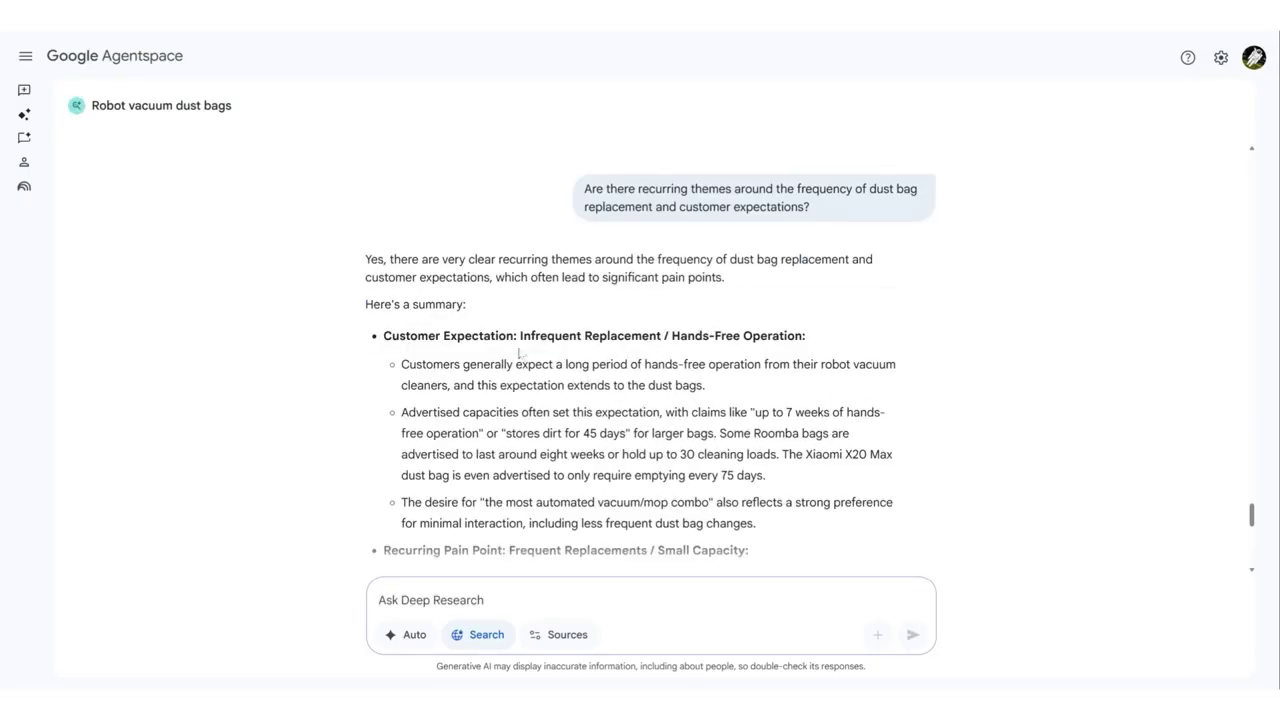
scroll(456, 340, down, 1)
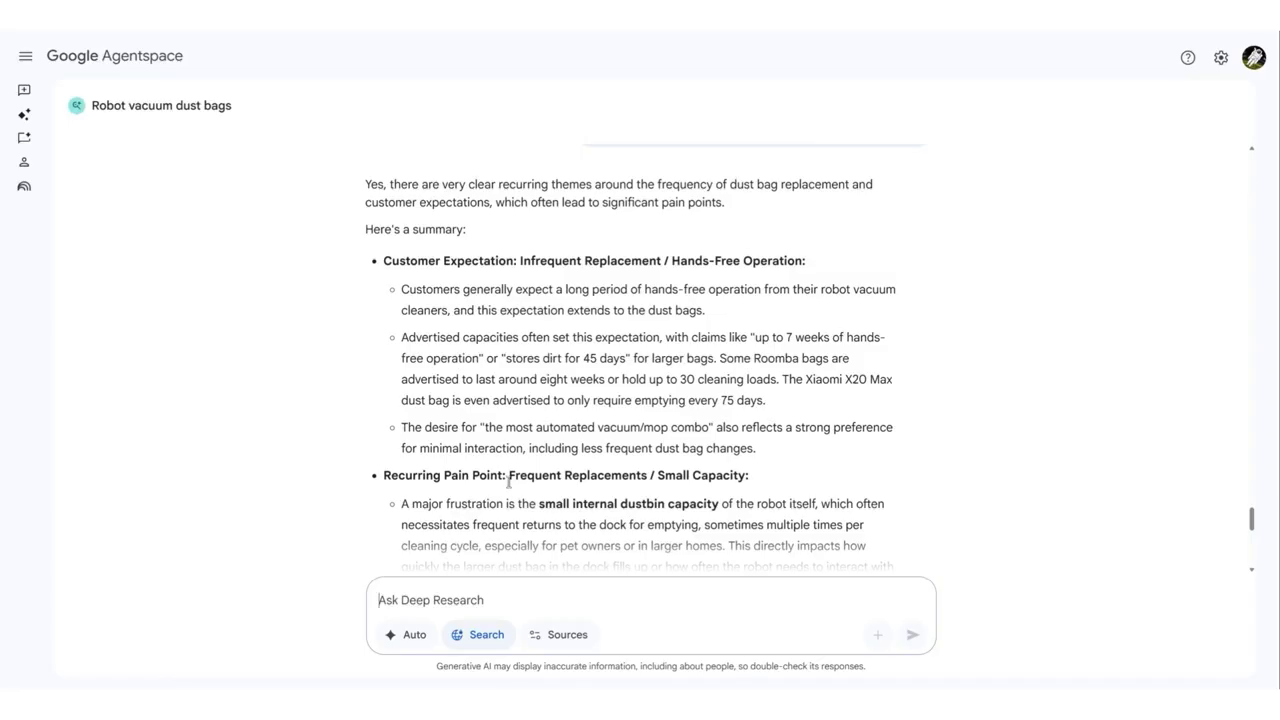
scroll(507, 488, down, 3)
- Request customers' suggestions for dust bag improvements
scroll(560, 560, down, 5)
text(Extract any suggestions or requests customers make regarding dust bag improvements.)
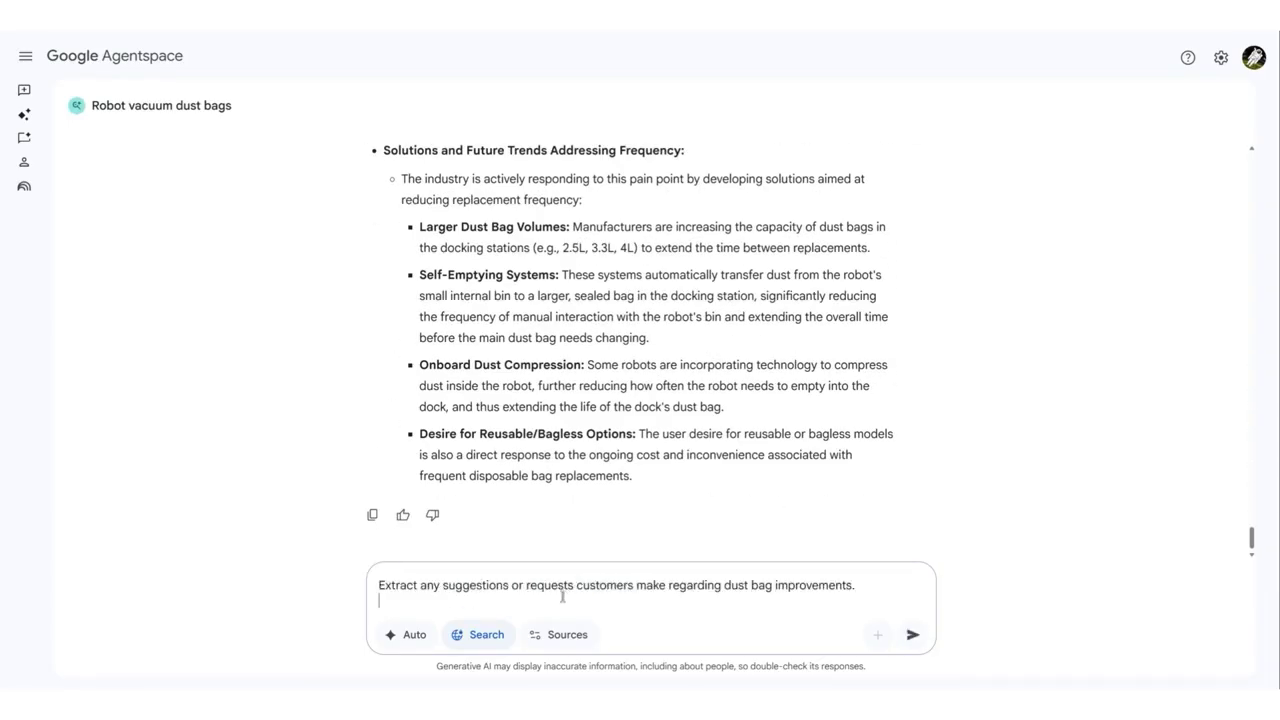
click(912, 634)
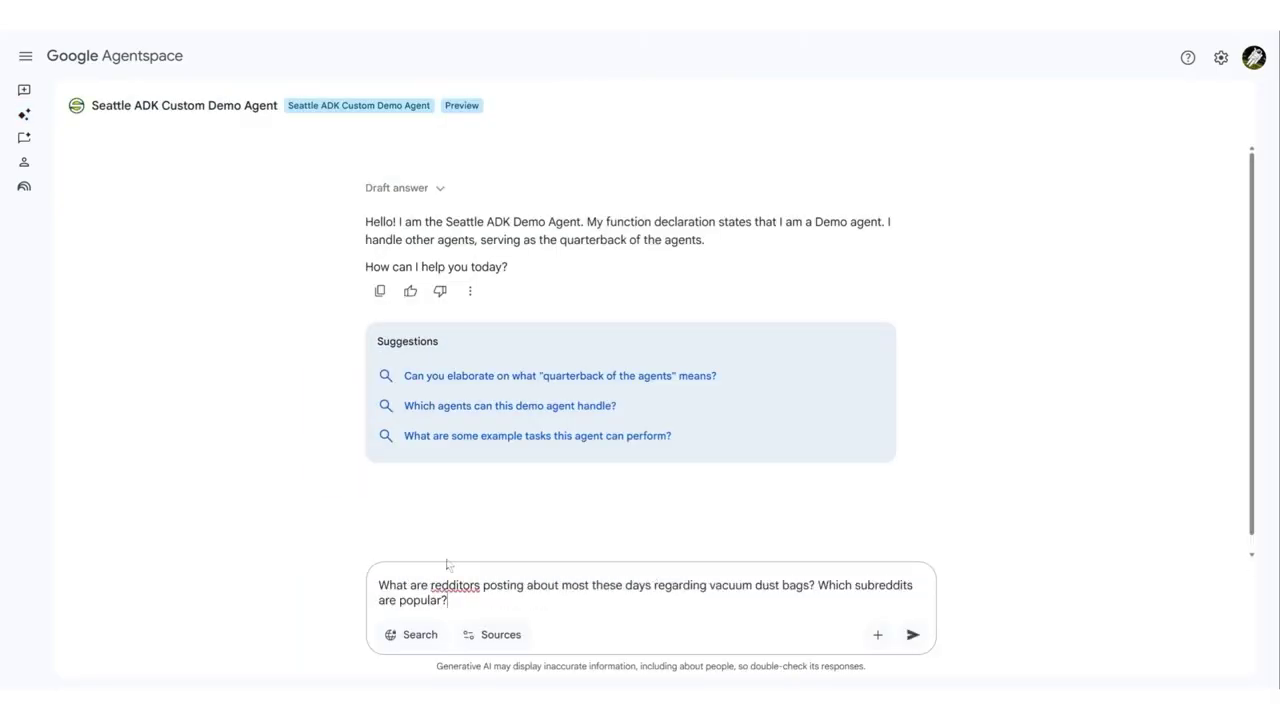
- Send the dust-bag subreddit question, then ask for the top posts in RobotVacuums
click(912, 634)
scroll(375, 250, down, 2)
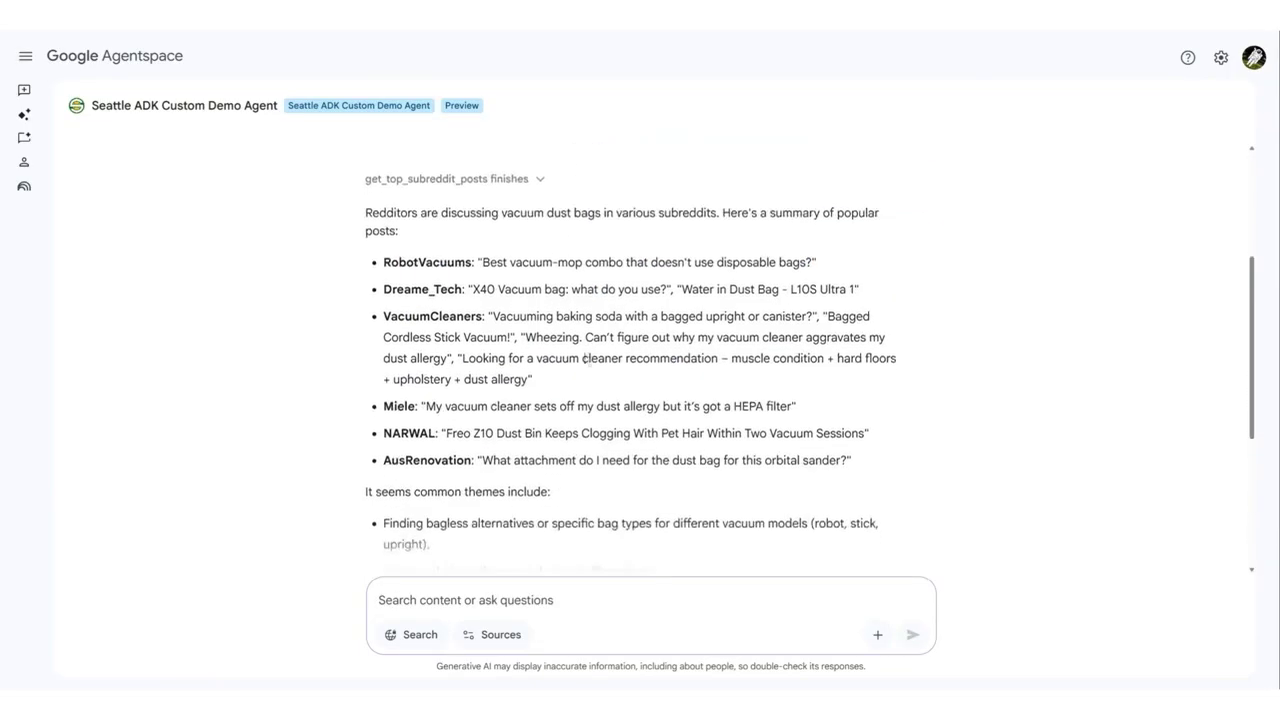
text(The RobotVacuums subreddit looks like it has some good posts, what are the top posts there?)
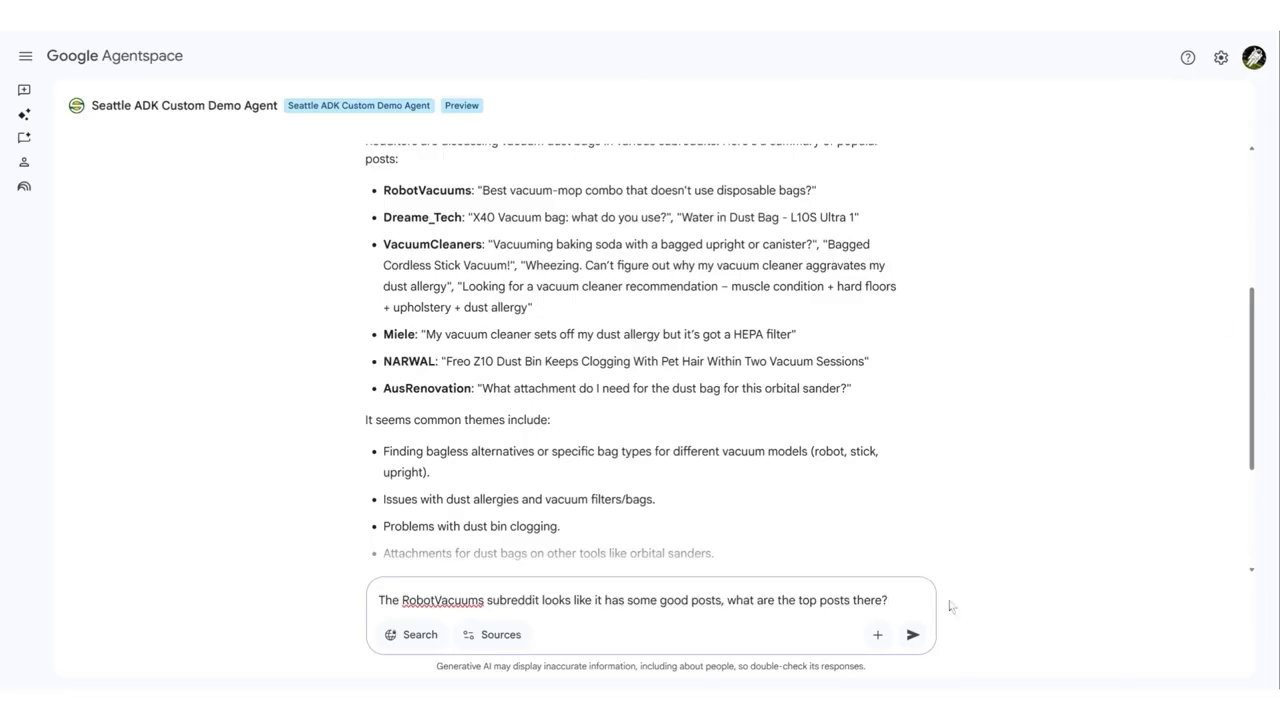
click(912, 634)
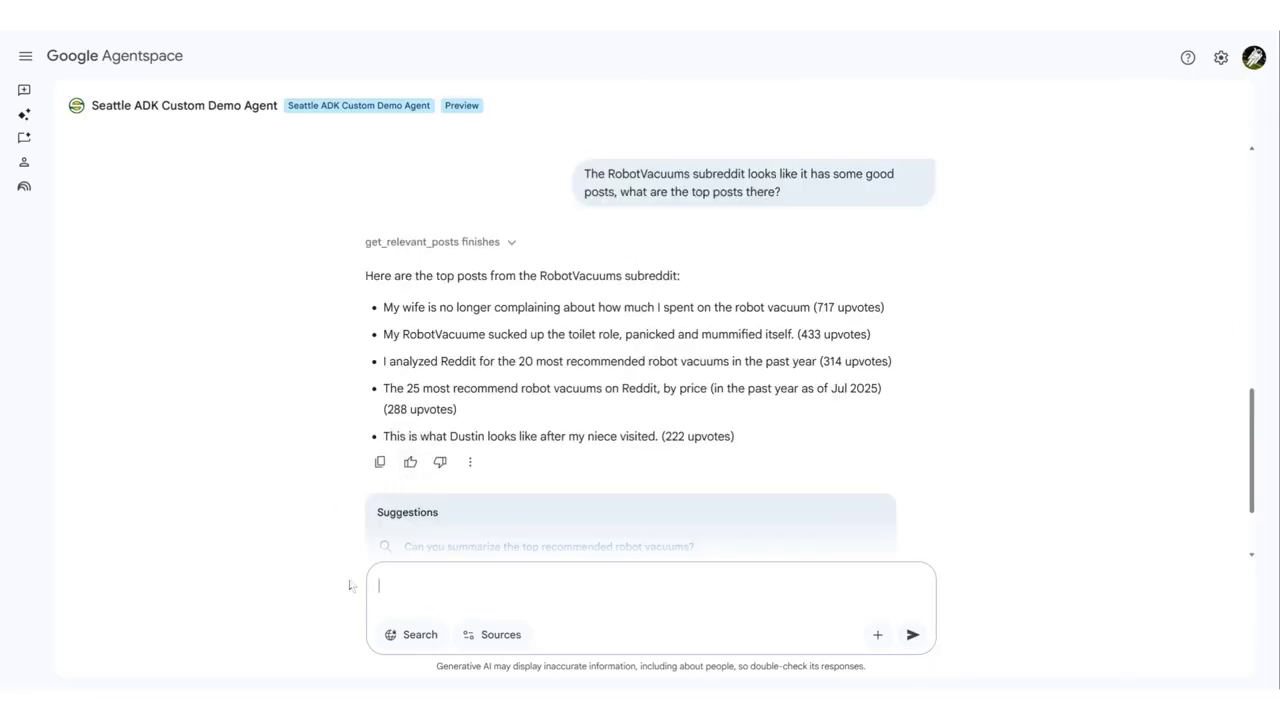
- Ask the agent for my usual vendors and what TornadoVac sells
text(This is good info! Give me a list of vendors that I typically order from.)
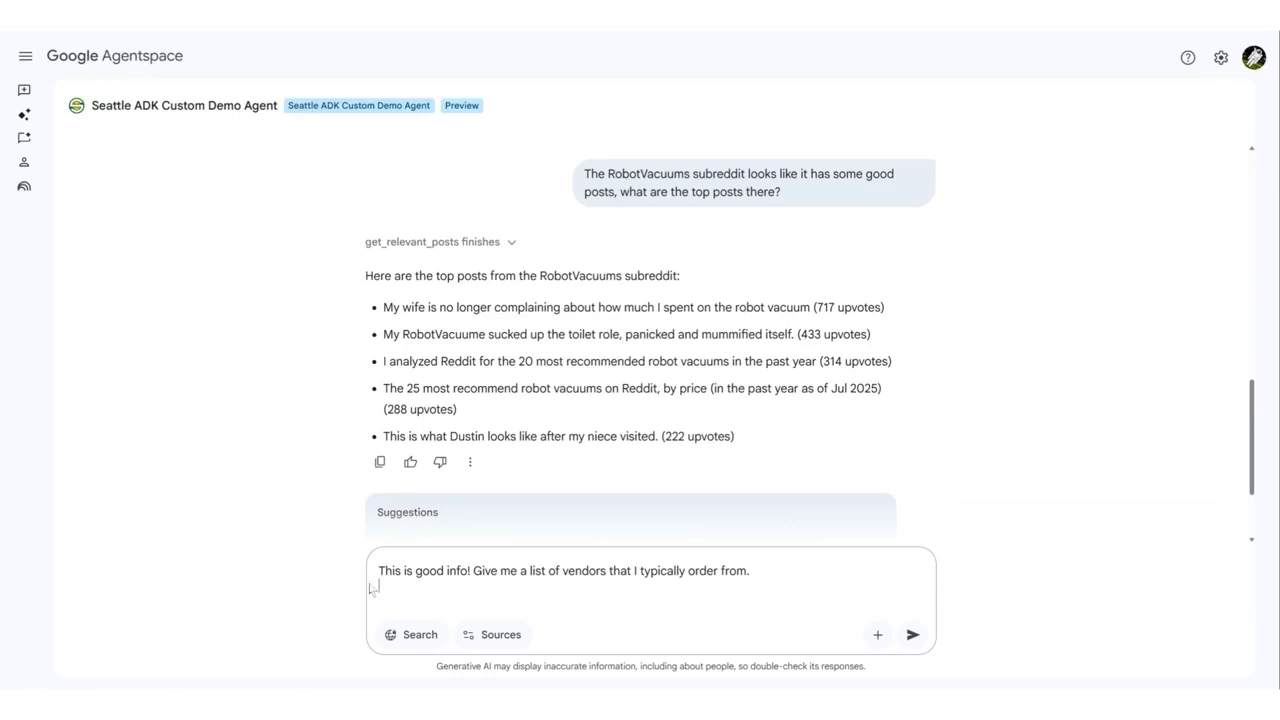
click(912, 635)
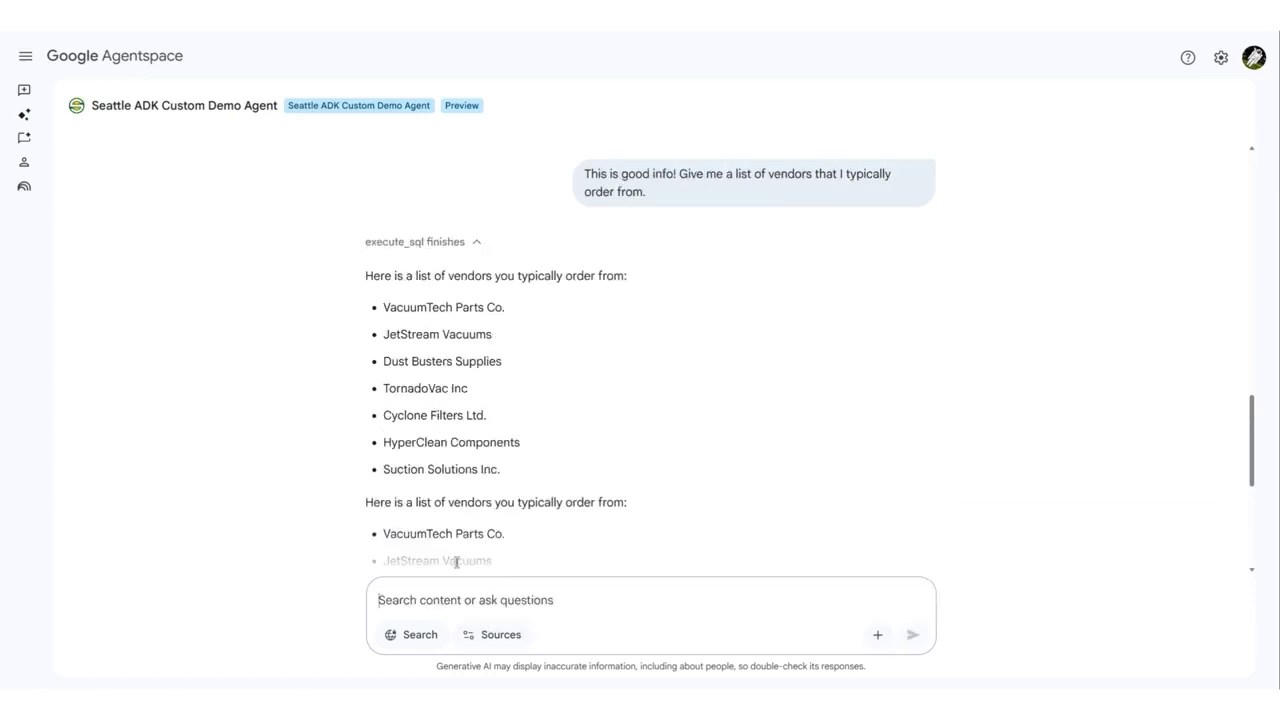
click(433, 593)
text(I have used TornadoVac before, but don't remember what I purchased. What do they sell again?)
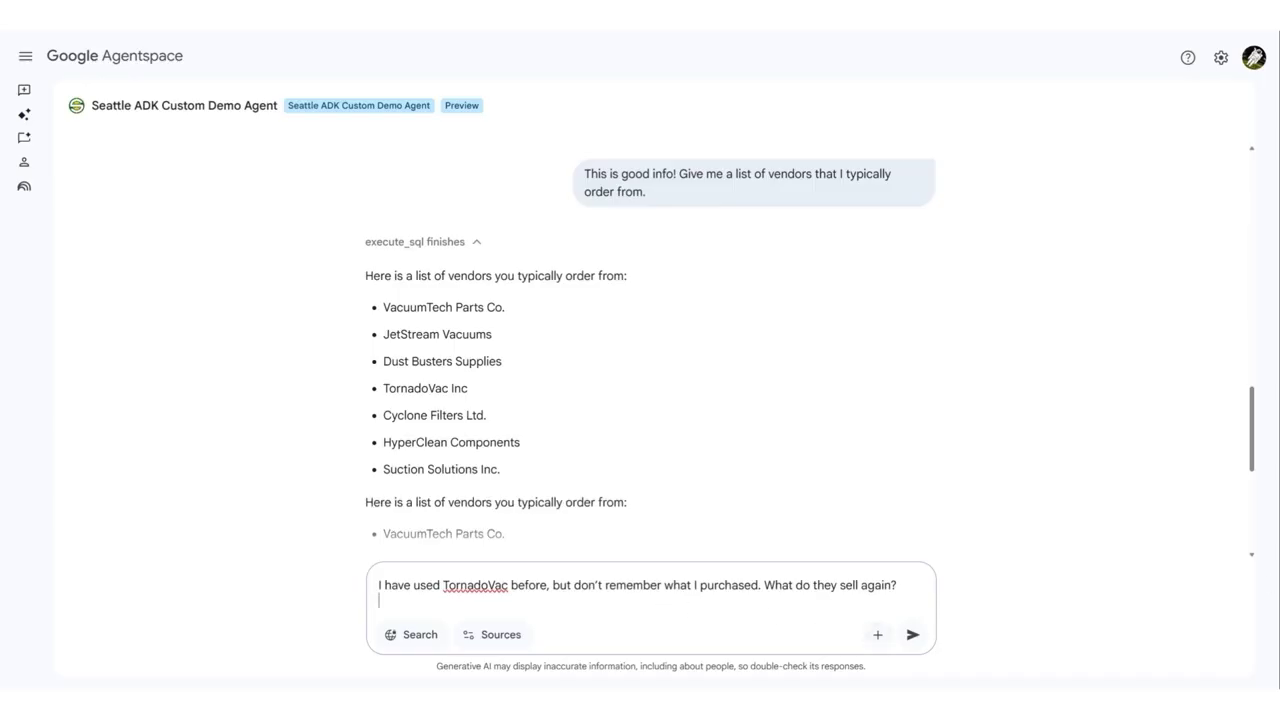
key(Return)
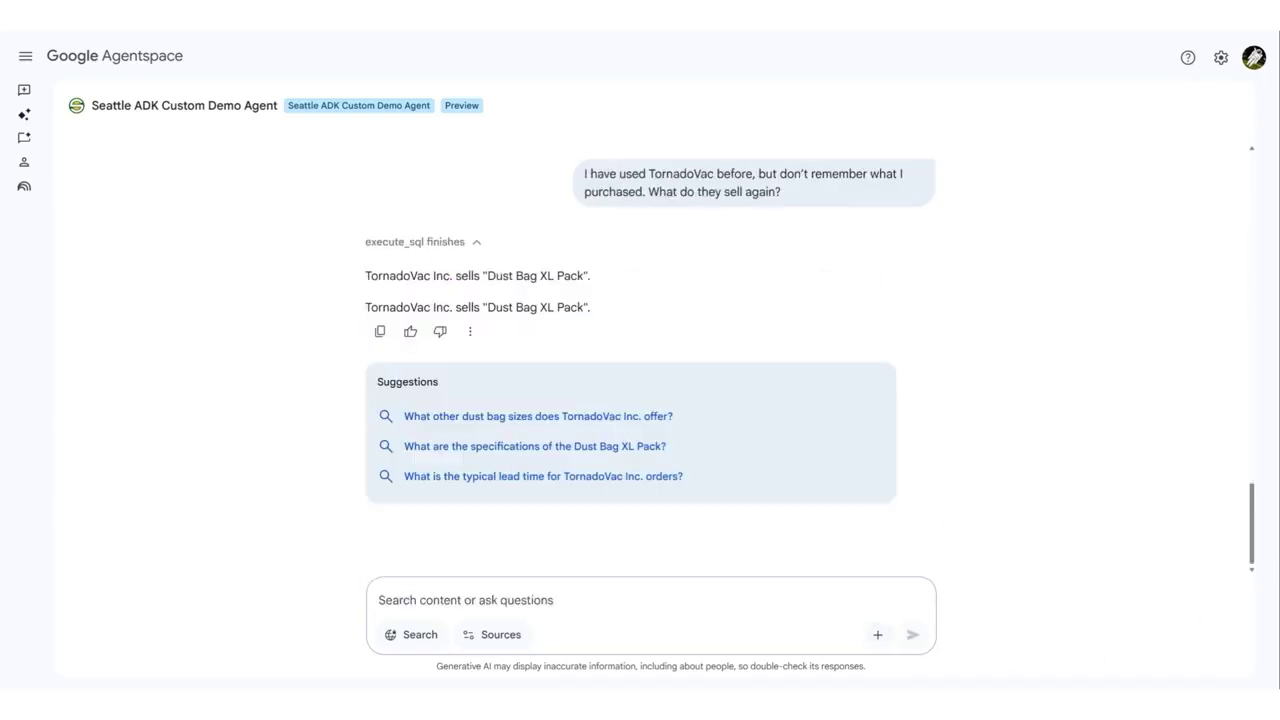
- Ask about existing TornadoVac orders and draft an order for 4 'Dust Bag XL Pack'
text(Do I have any orders from TornadoVac?)
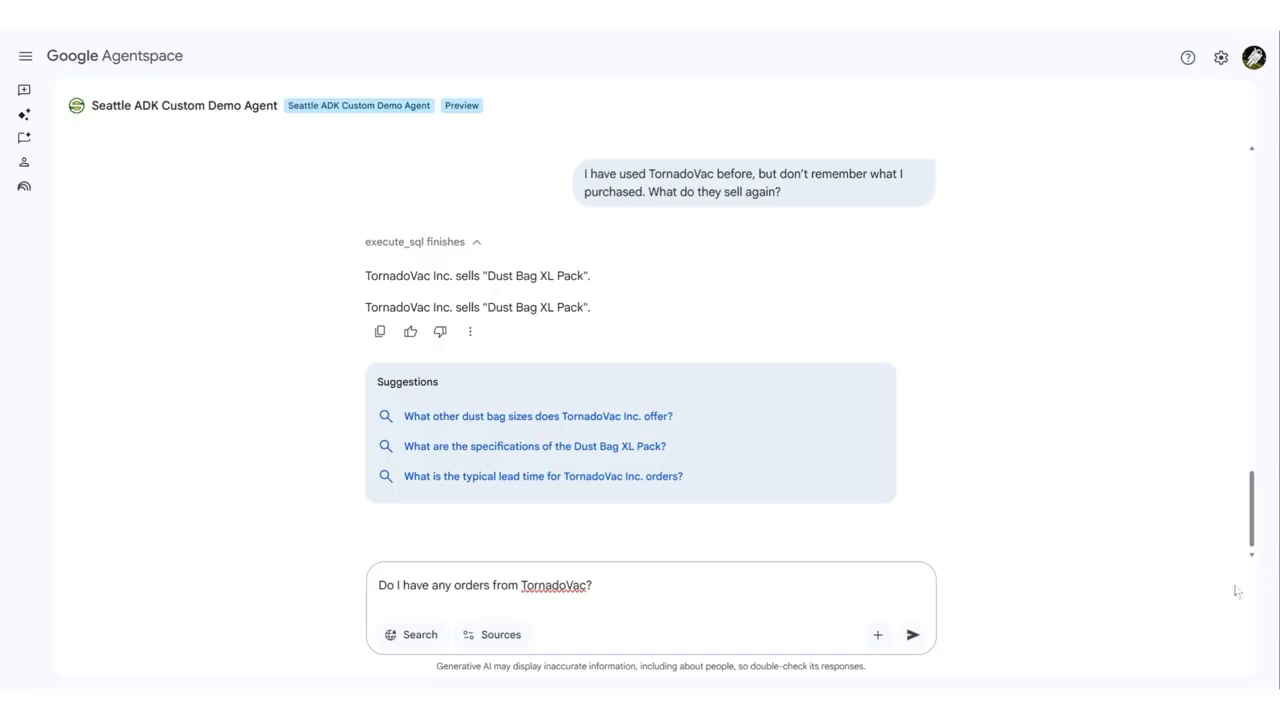
key(Return)
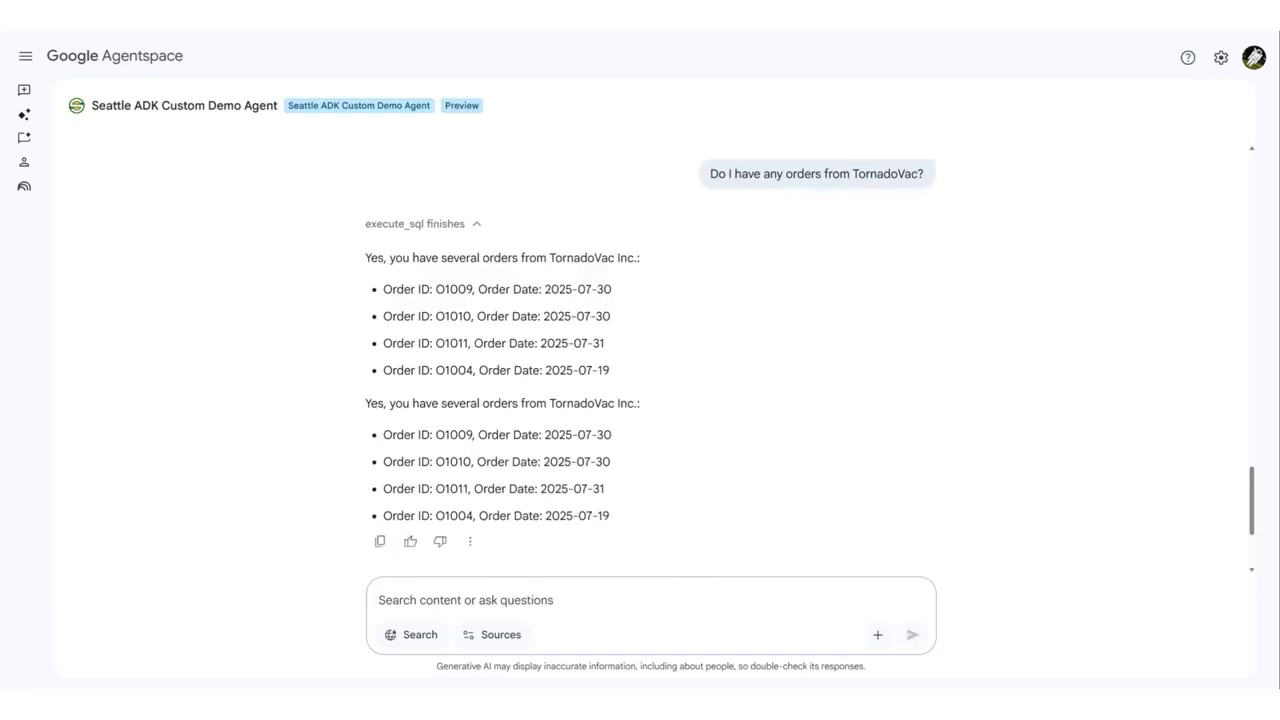
text(Can you create an order for 4 ‘Dust Bag XL Pack’ from TornadoVac?)
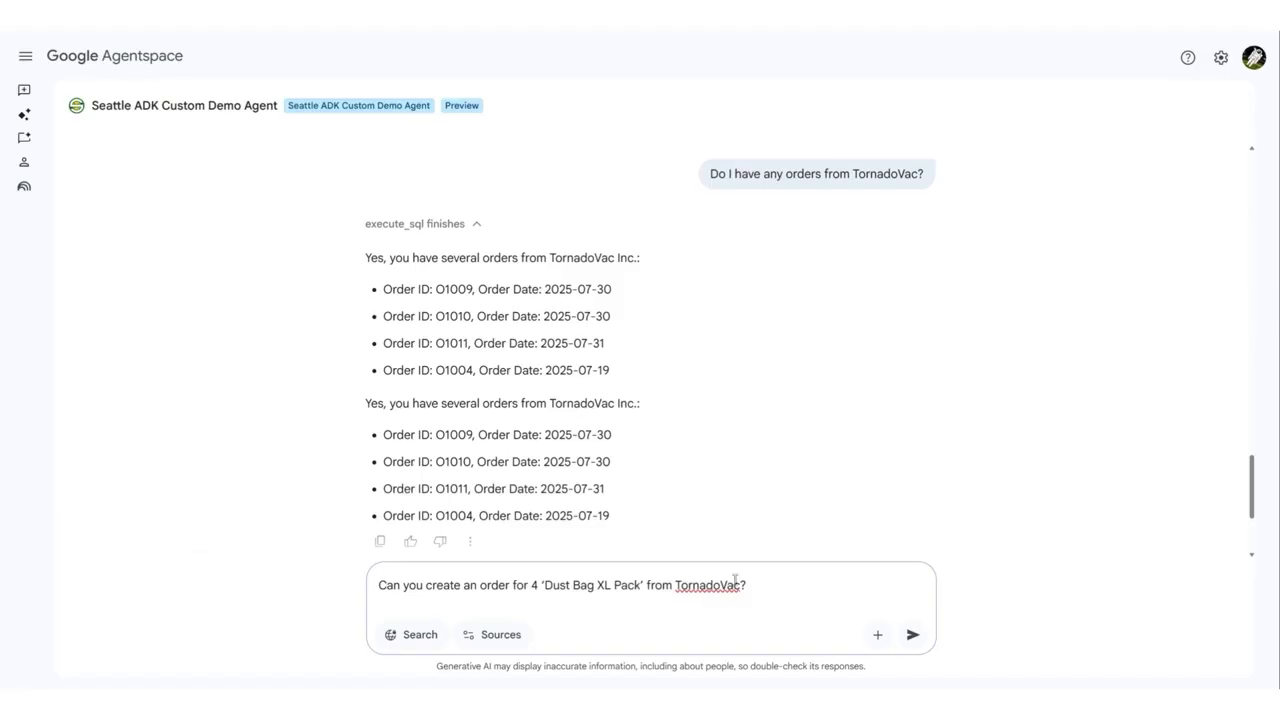
- Send the request ordering 4 Dust Bag XL Packs from TornadoVac
key(Return)
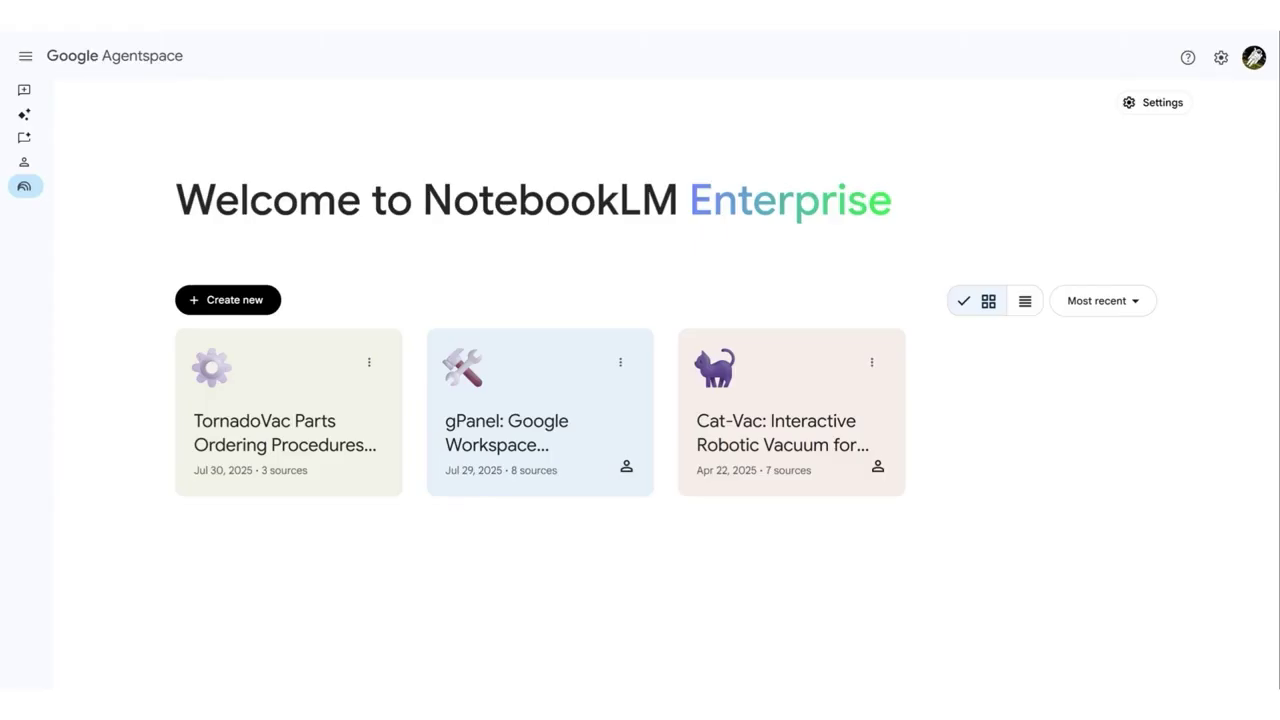
- In the TornadoVac Parts Ordering notebook, ask how to order parts and how insufficient stock is handled
click(252, 432)
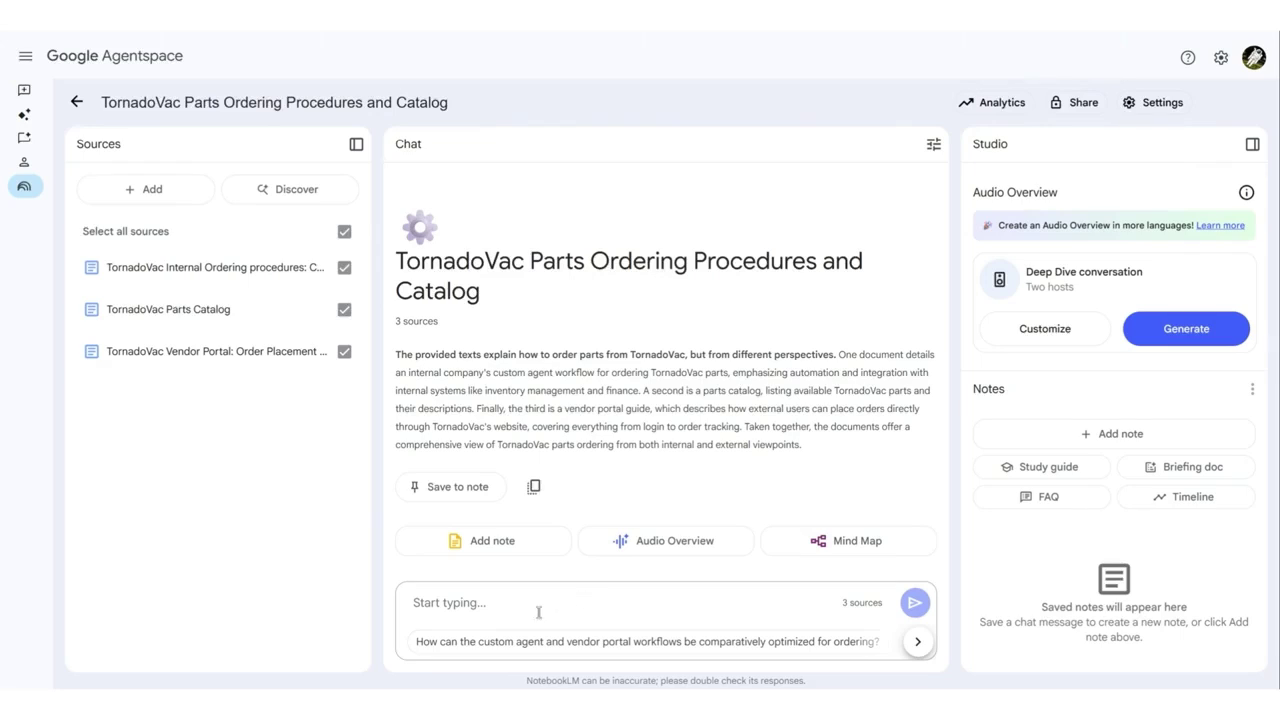
text(How do I order parts from TornadoVac?)
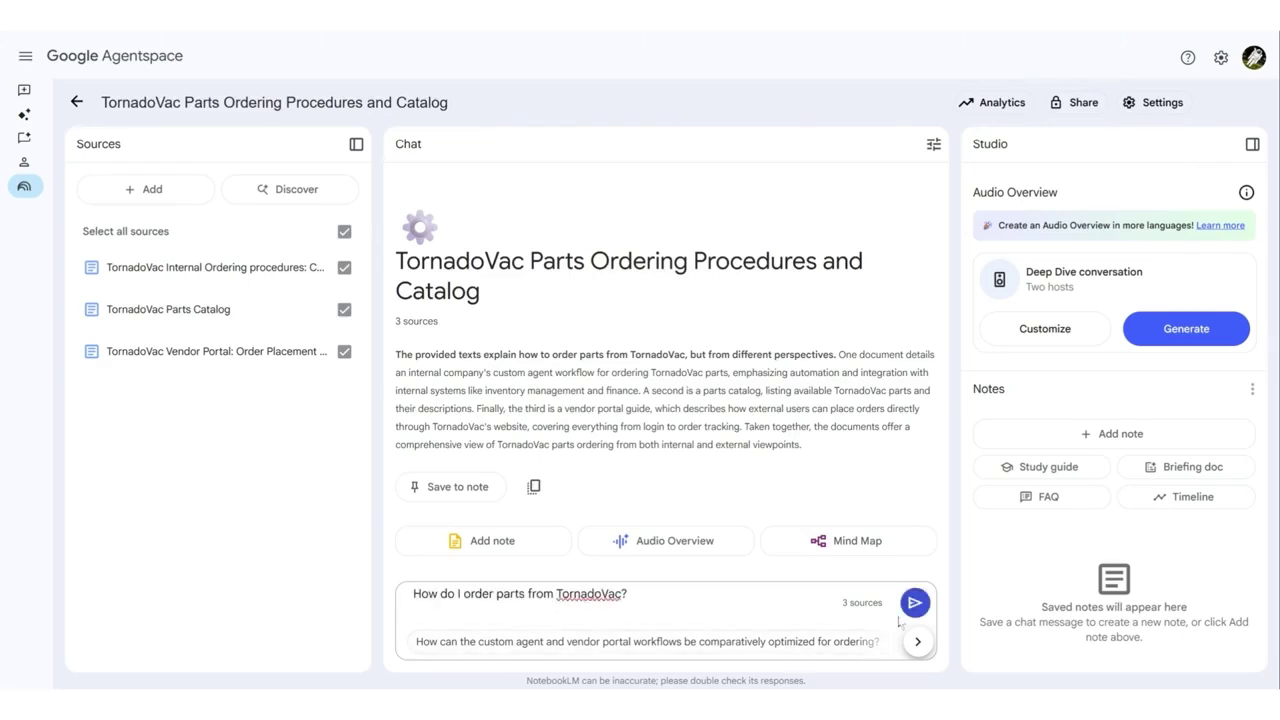
click(914, 602)
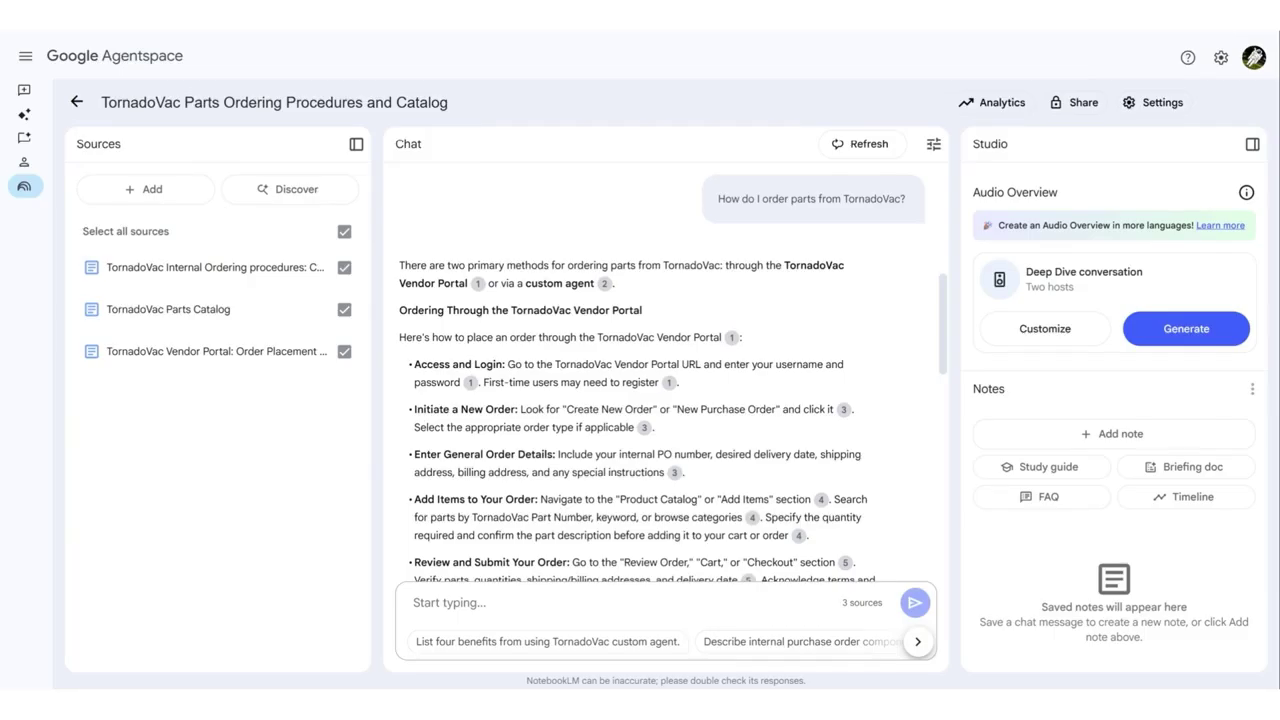
text(If I place an order through the agent, how does it handle insufficient stock?)
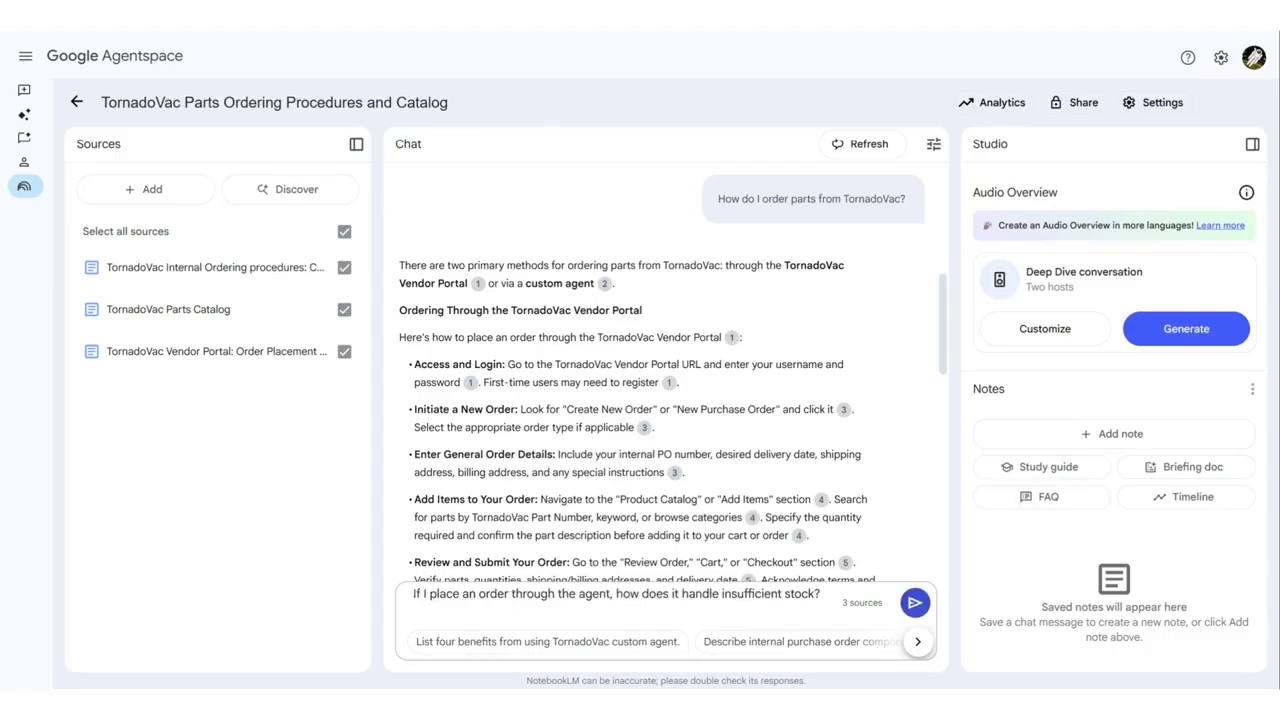
key(Return)
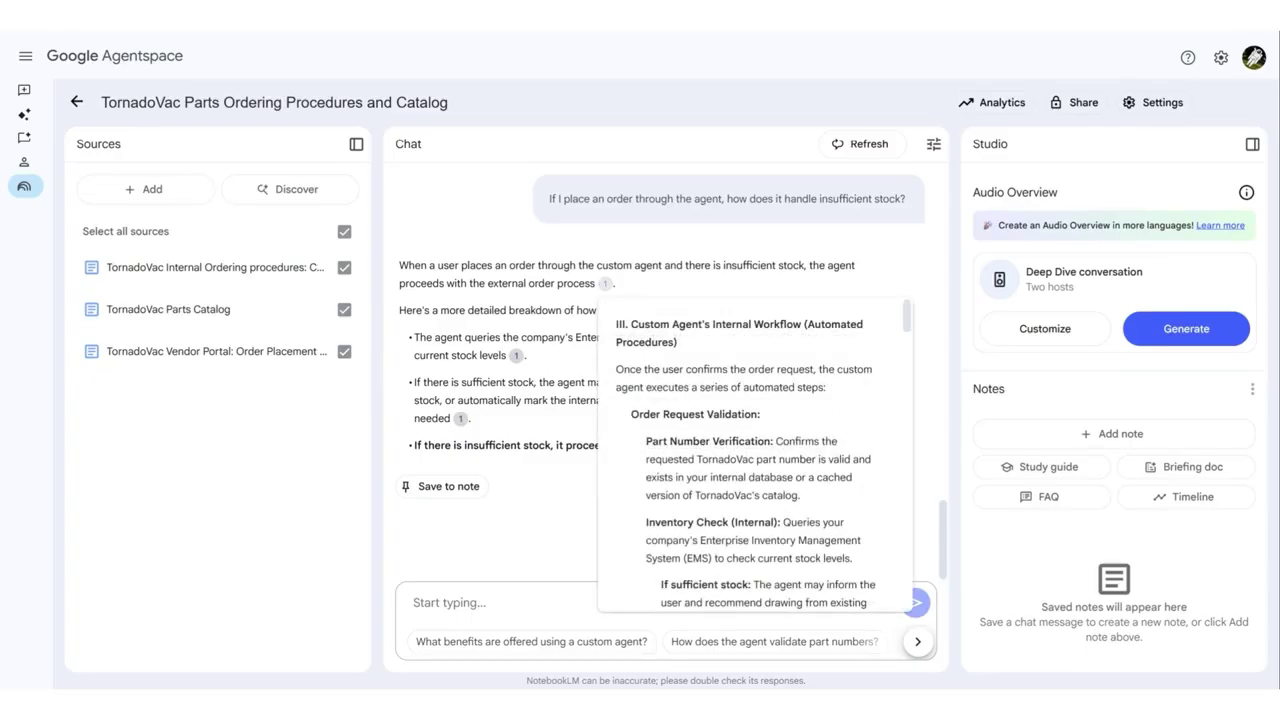
- Show the cited internal-workflow passage and ask what info to have ready before ordering
click(605, 284)
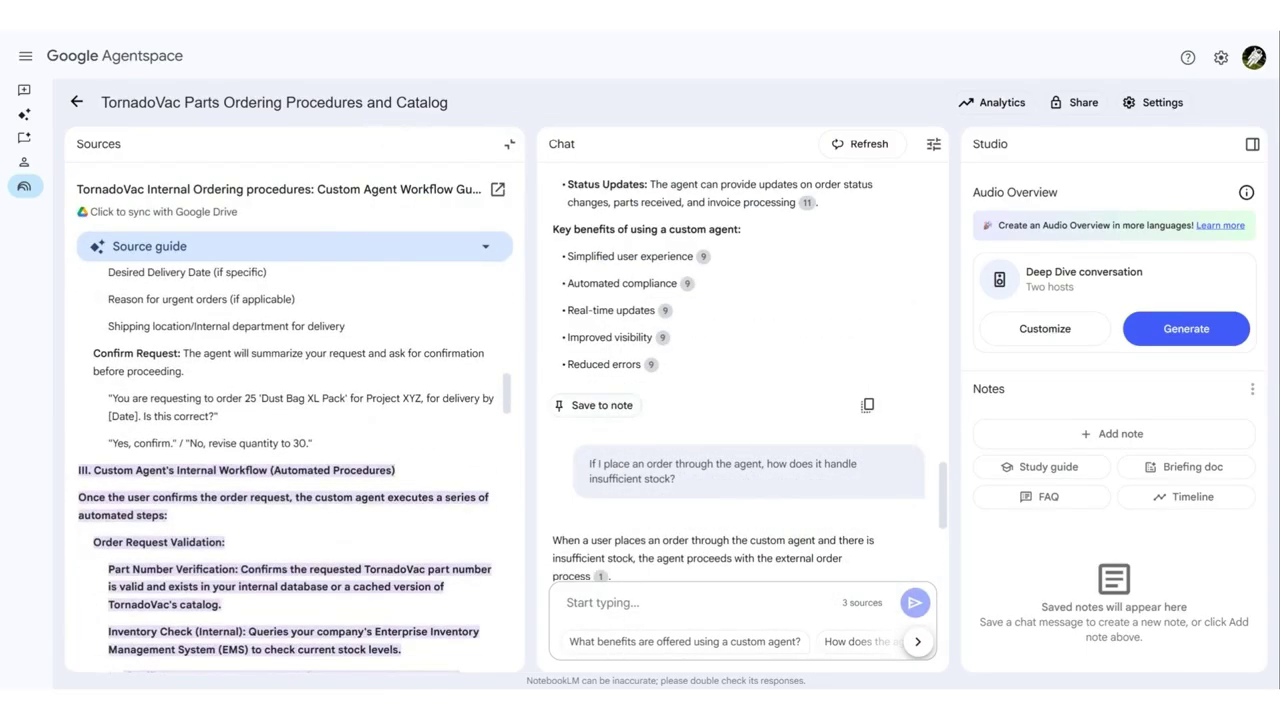
text(Before placing an order via the agent, what info should I have ready?)
click(914, 602)
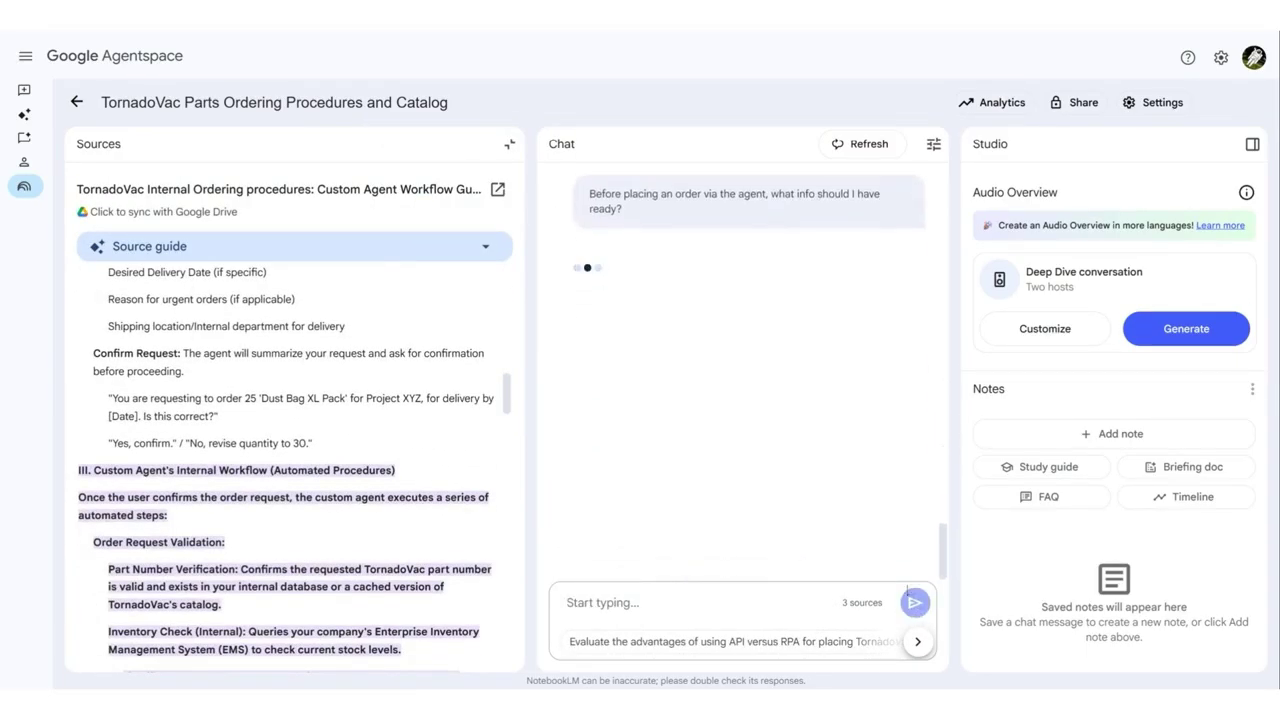